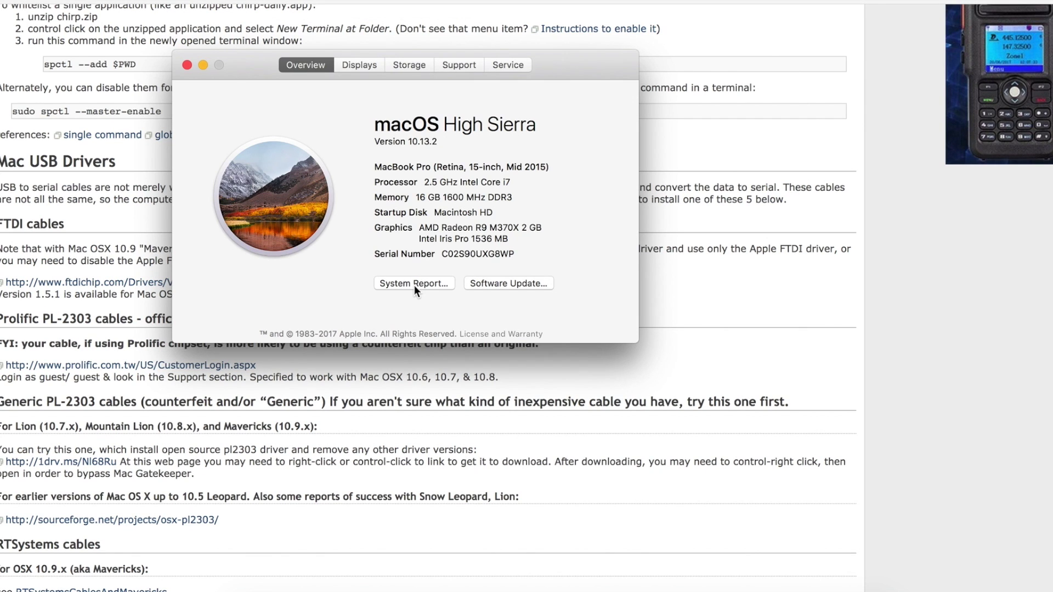
Step: Open the Mac's System Report, inspect the list of connected USB devices, and close the report
click(414, 285)
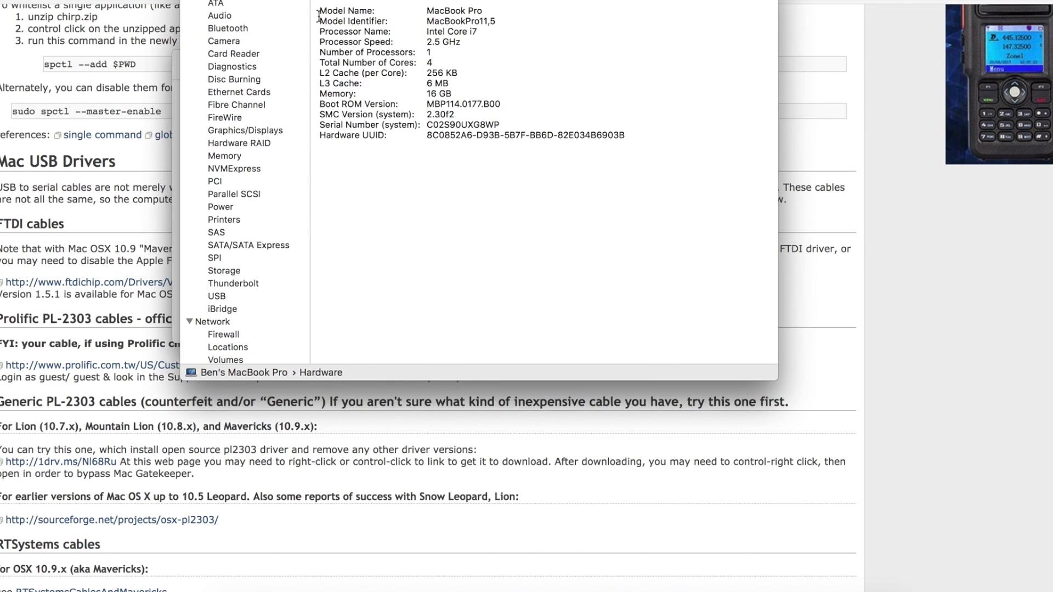
drag(309, 0, 261, 42)
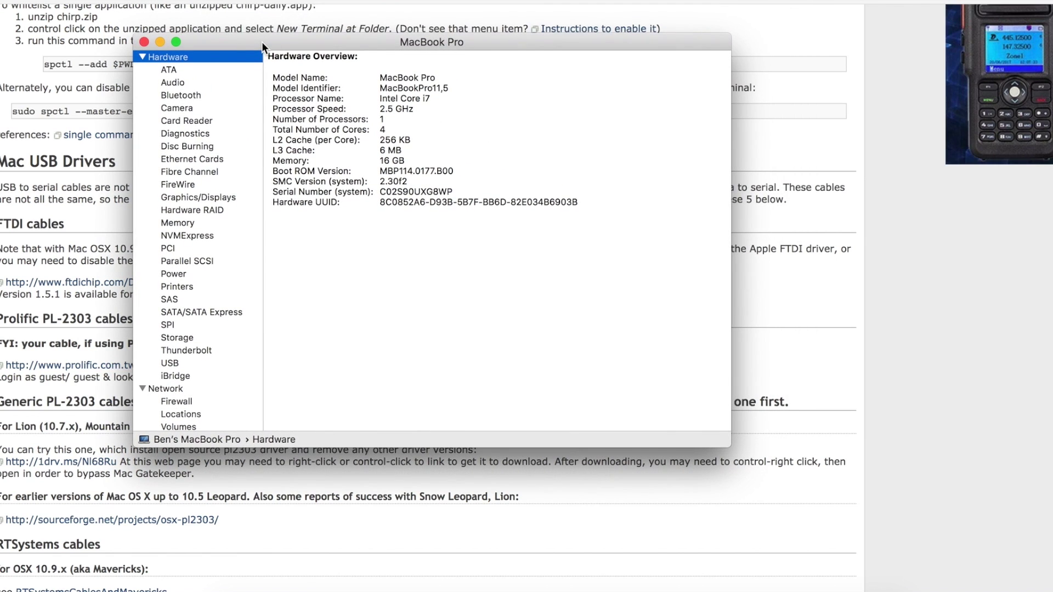
click(175, 363)
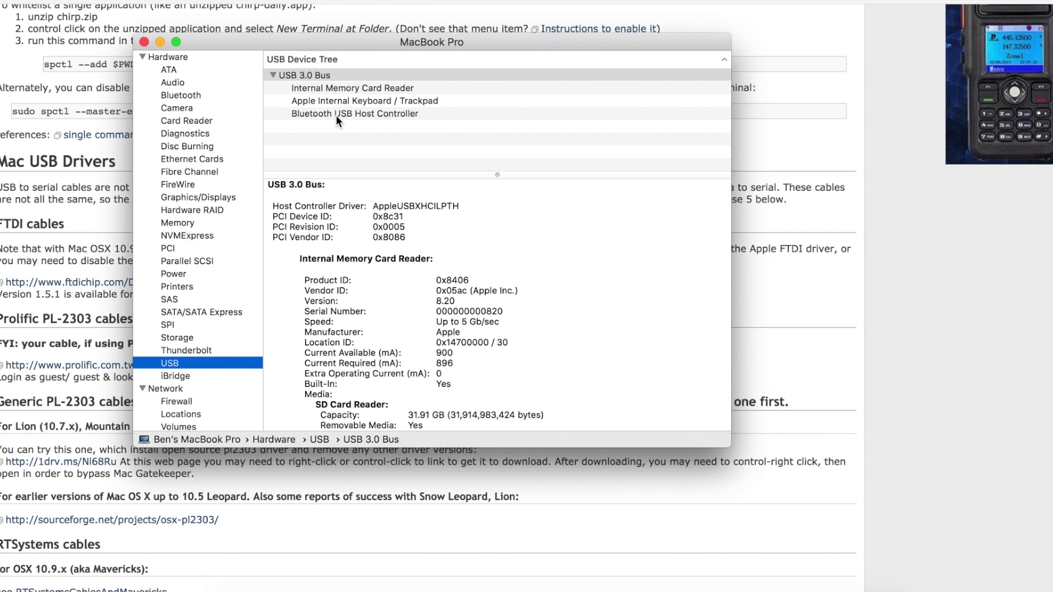
click(143, 41)
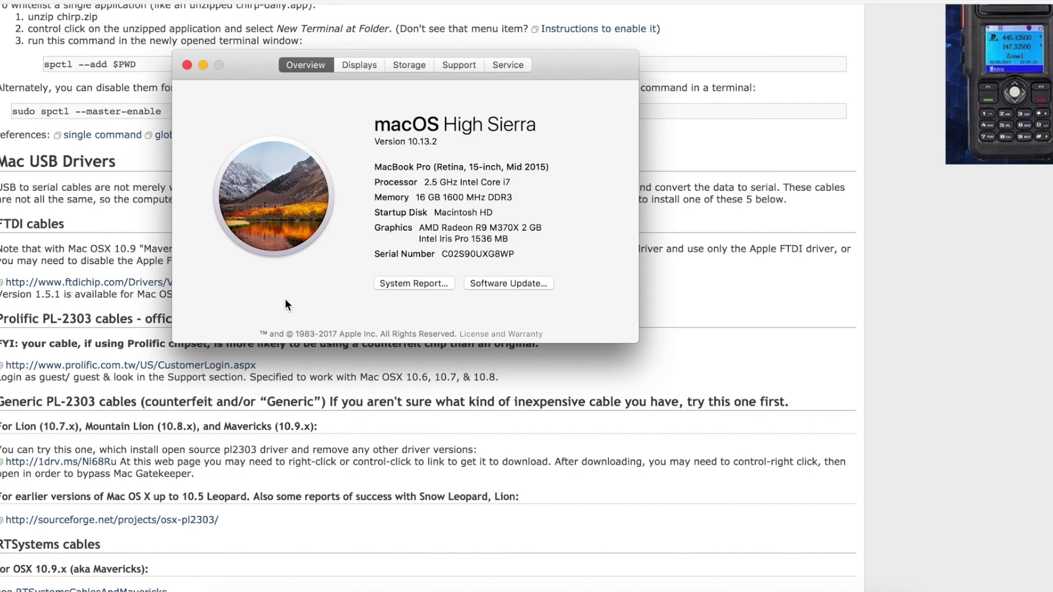
Step: Reopen the System Report, check the vendor of the USB-Serial Controller among the USB devices, and close both system information windows
click(393, 284)
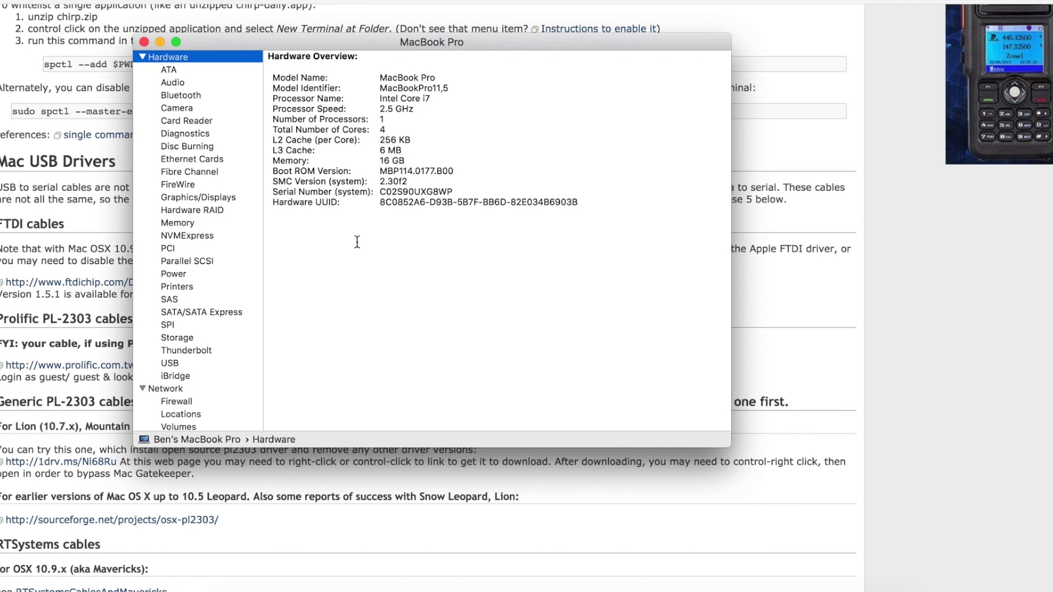
click(171, 362)
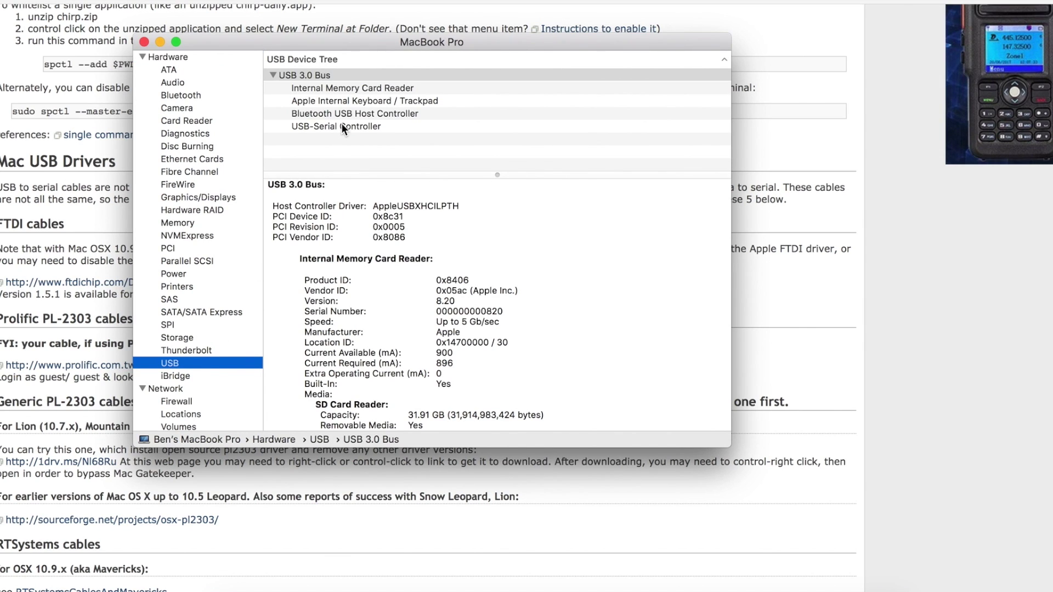
click(343, 128)
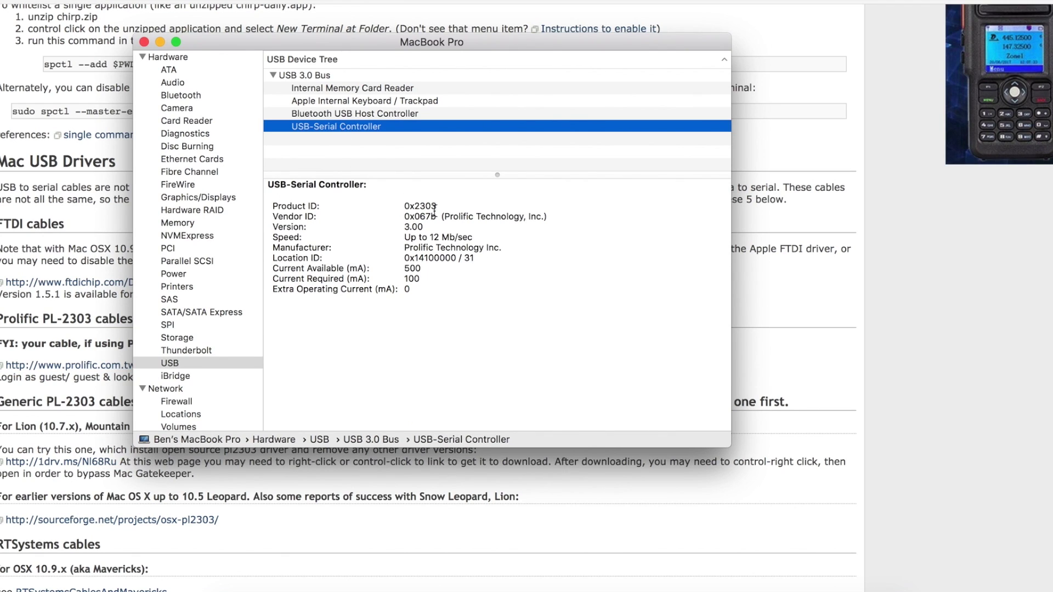
drag(443, 216, 545, 219)
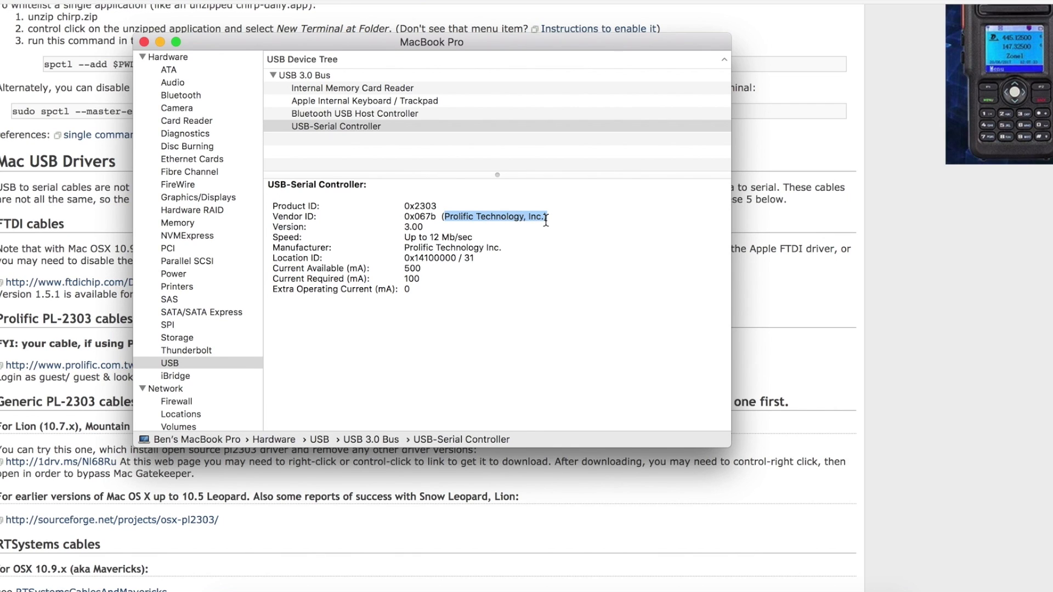
drag(545, 220, 547, 219)
click(144, 42)
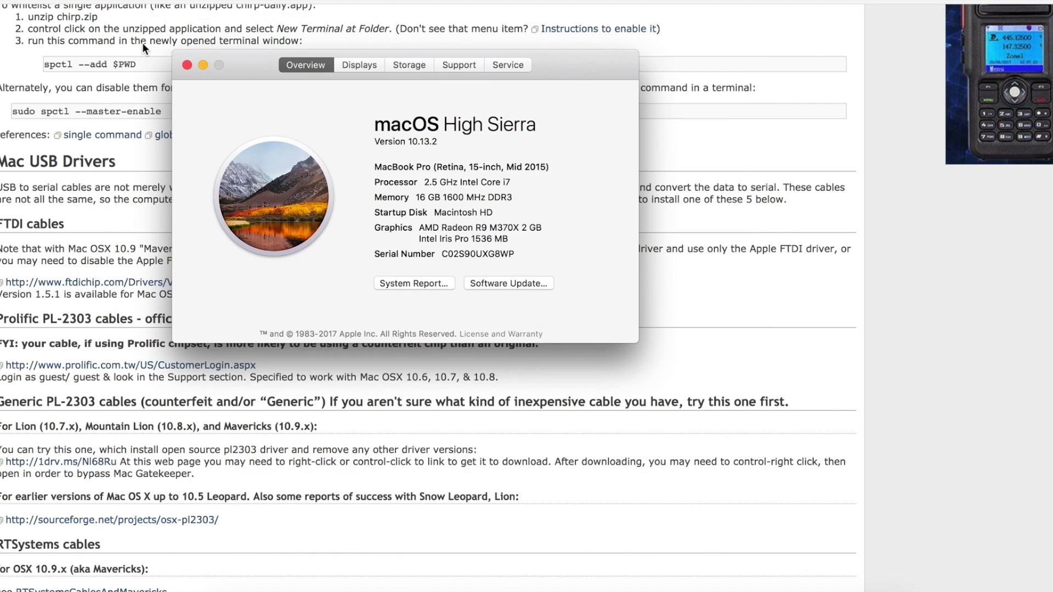
click(187, 65)
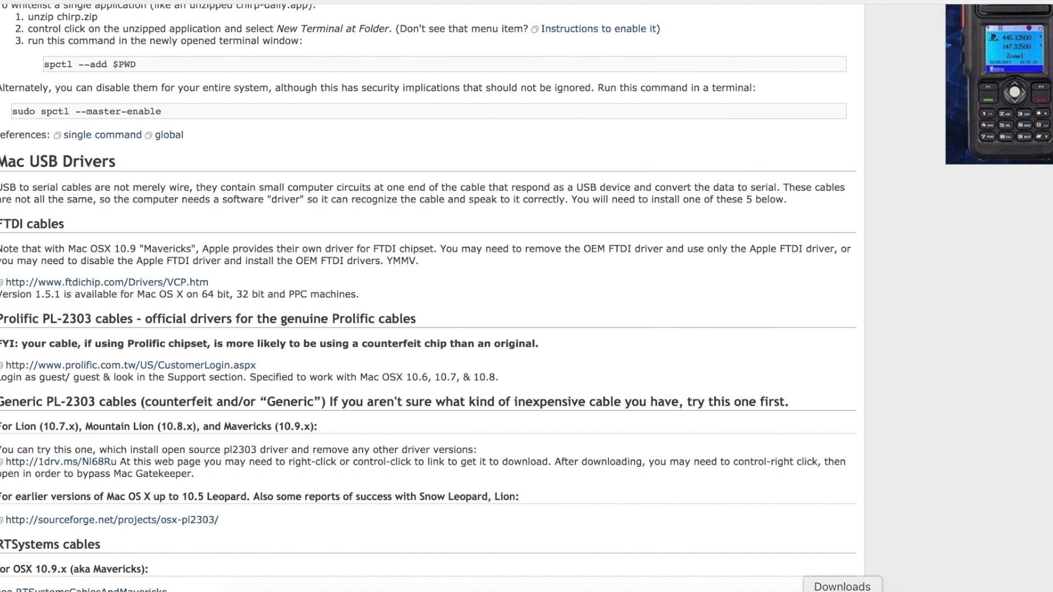
Step: Switch to CHIRP and set up a download from the radio using the port /dev/cu.usbserial
click(842, 589)
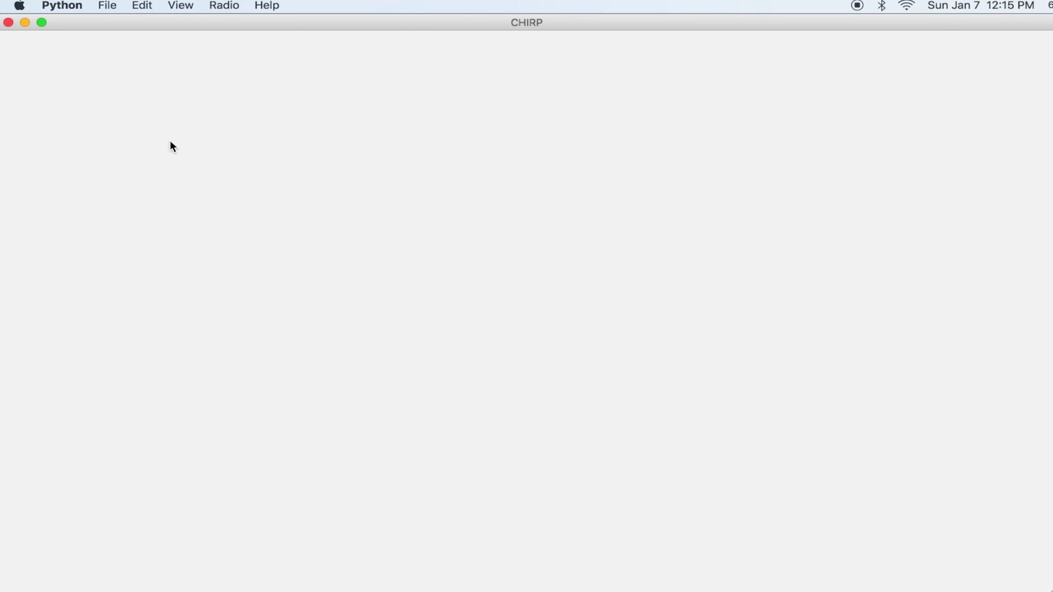
click(218, 8)
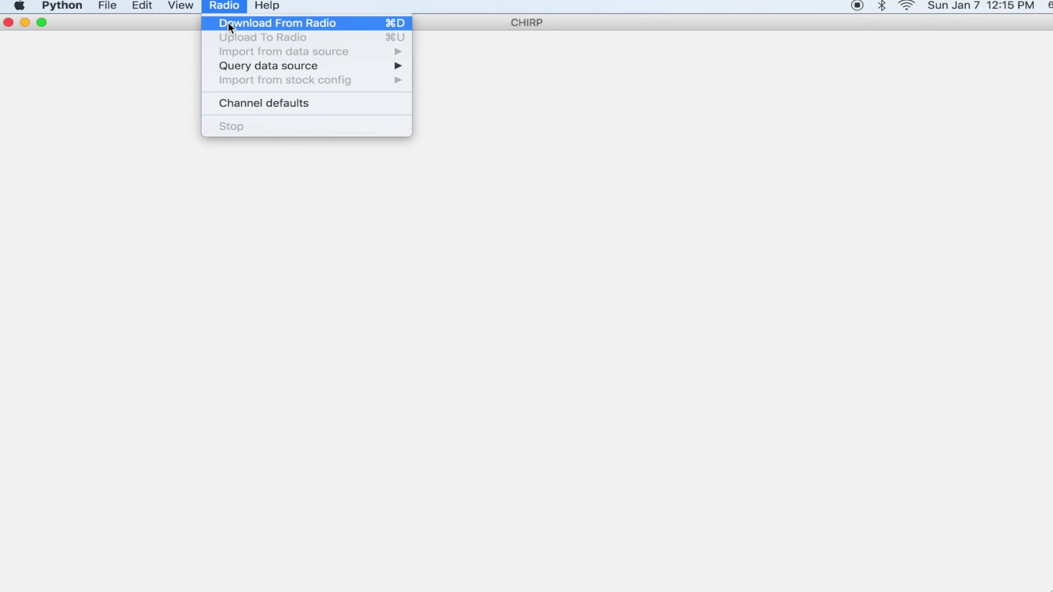
click(228, 25)
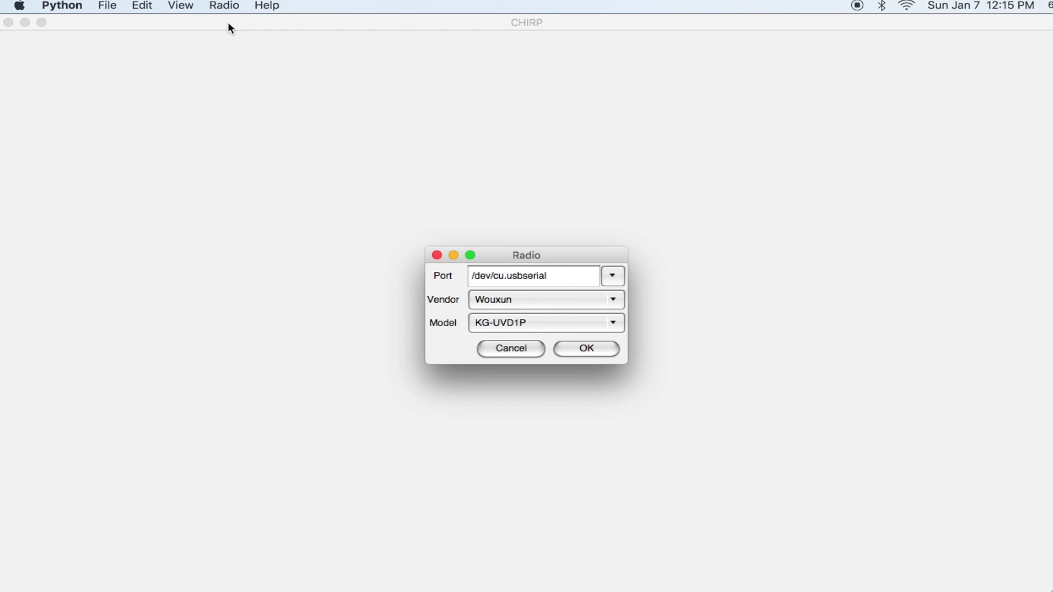
click(602, 281)
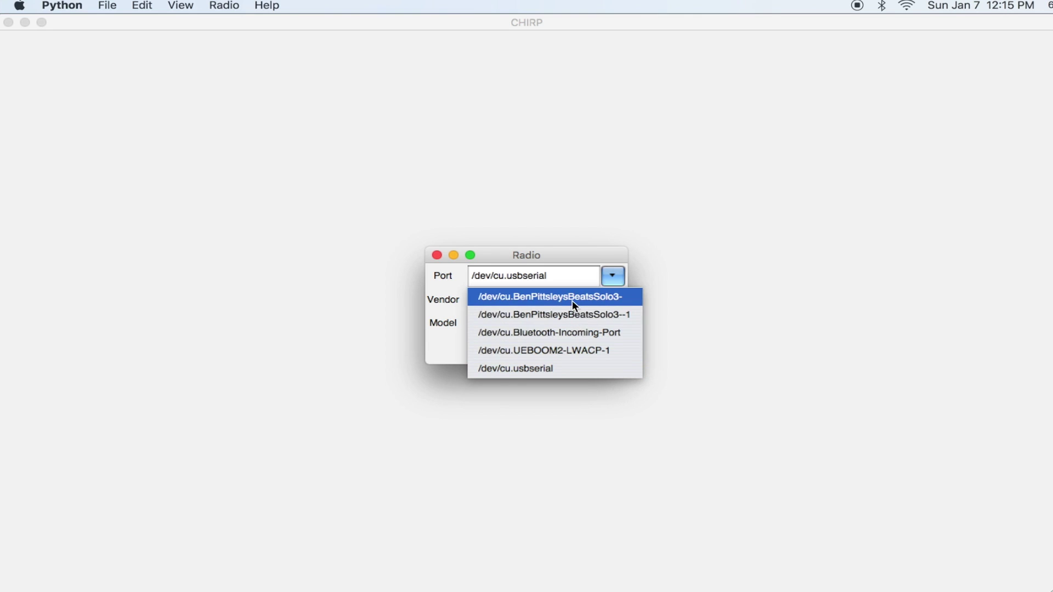
click(575, 374)
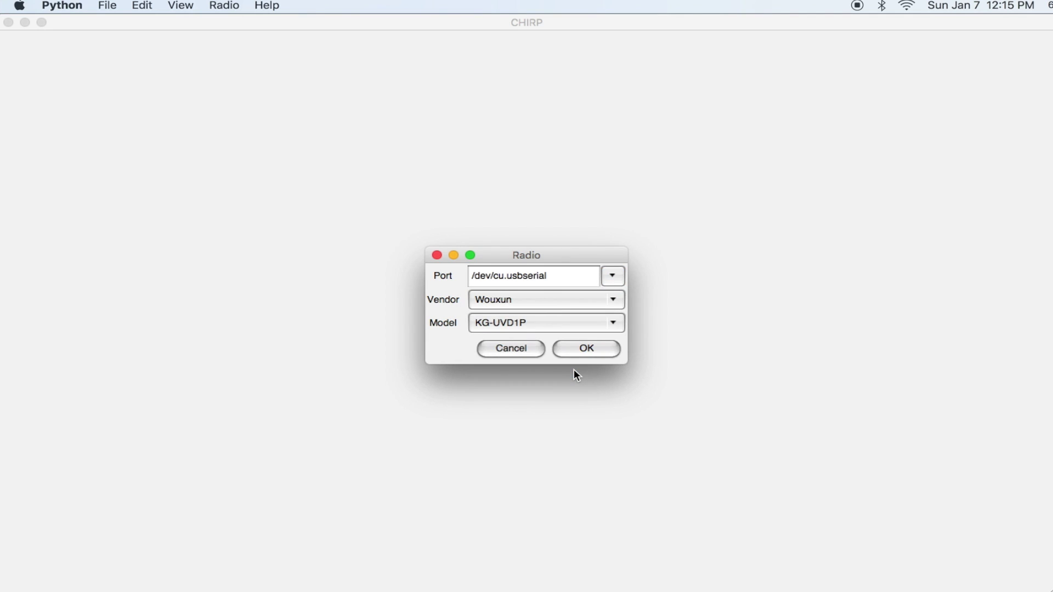
click(584, 350)
Step: Look through the radio vendors, keep Wouxun, select the KG-UVD1P model, and download the radio's contents
click(613, 300)
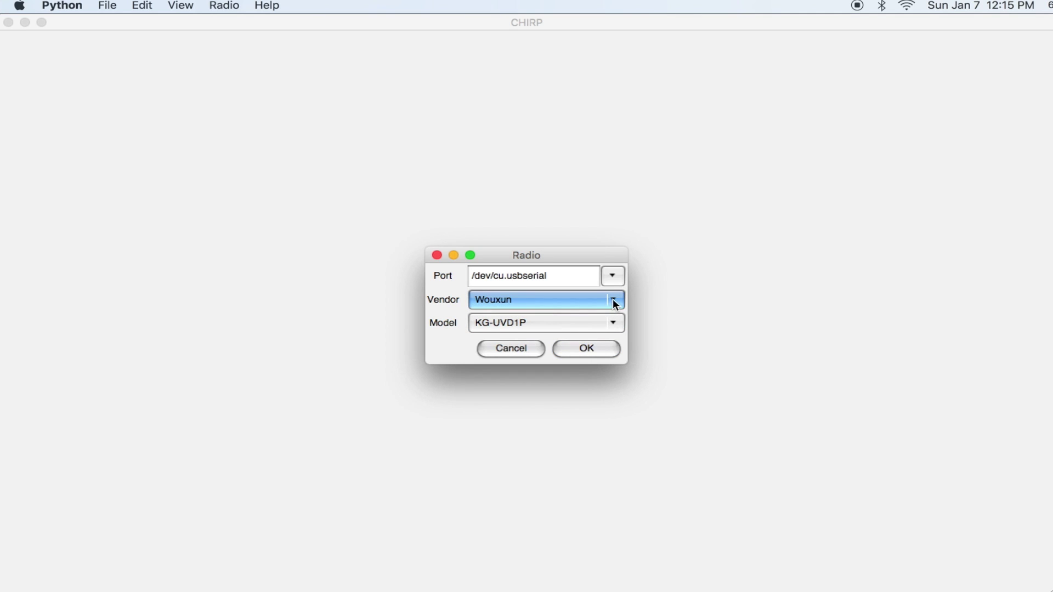
click(612, 299)
click(613, 300)
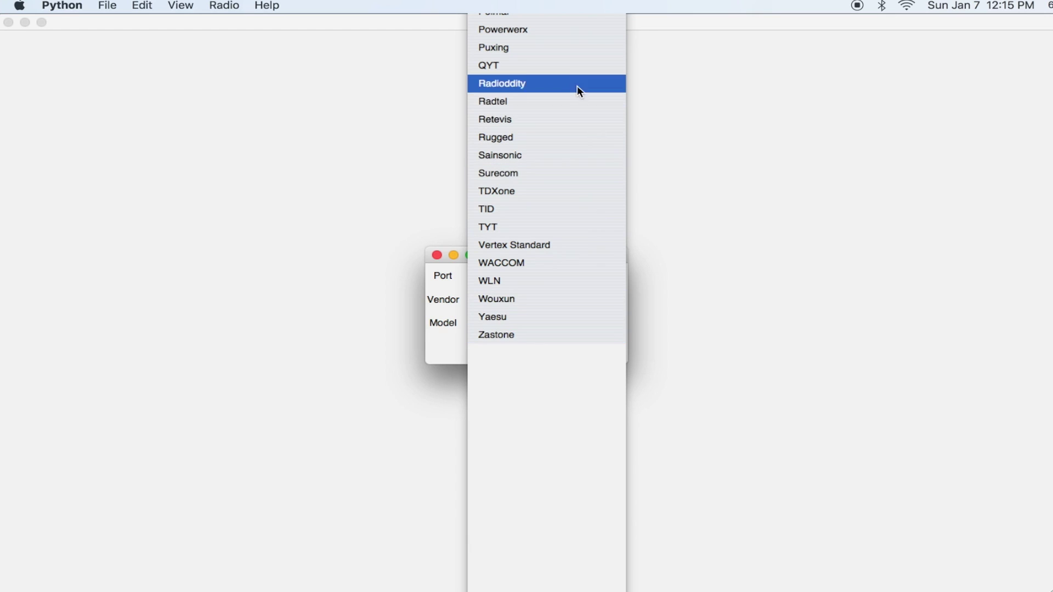
mouse_move(526, 1)
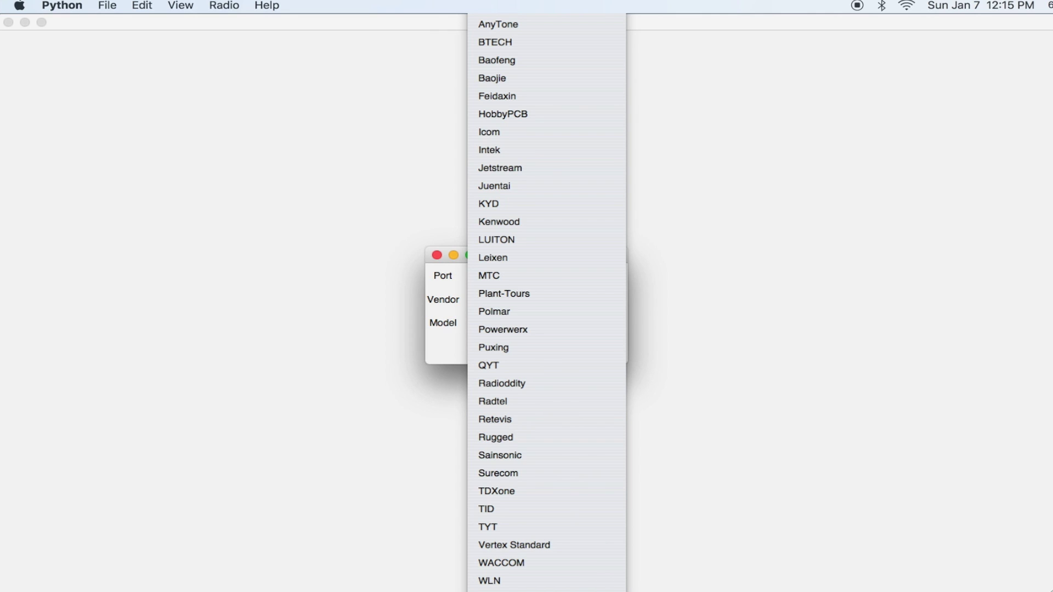
key(Escape)
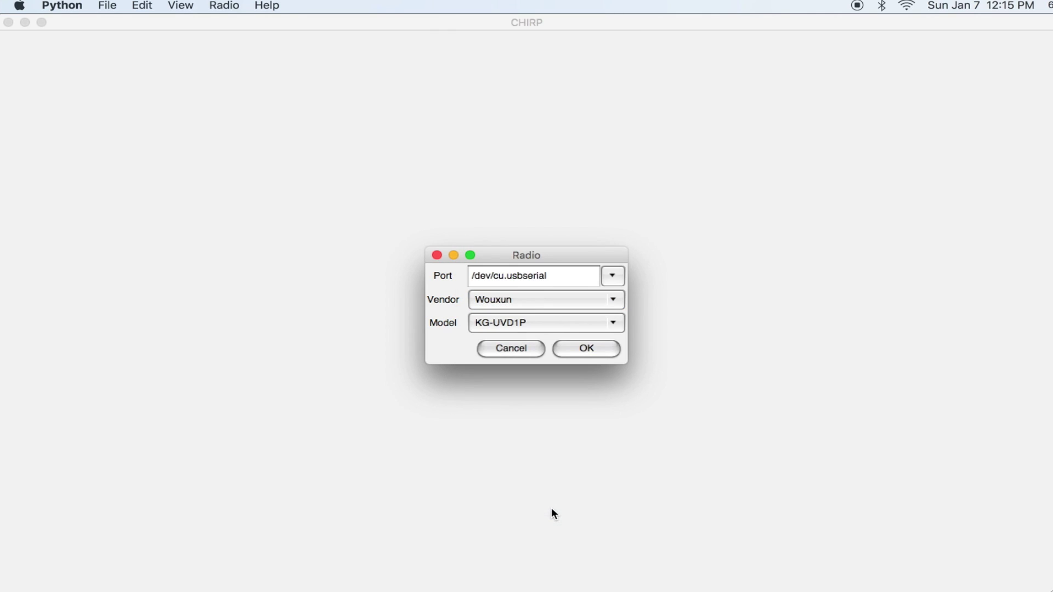
click(613, 324)
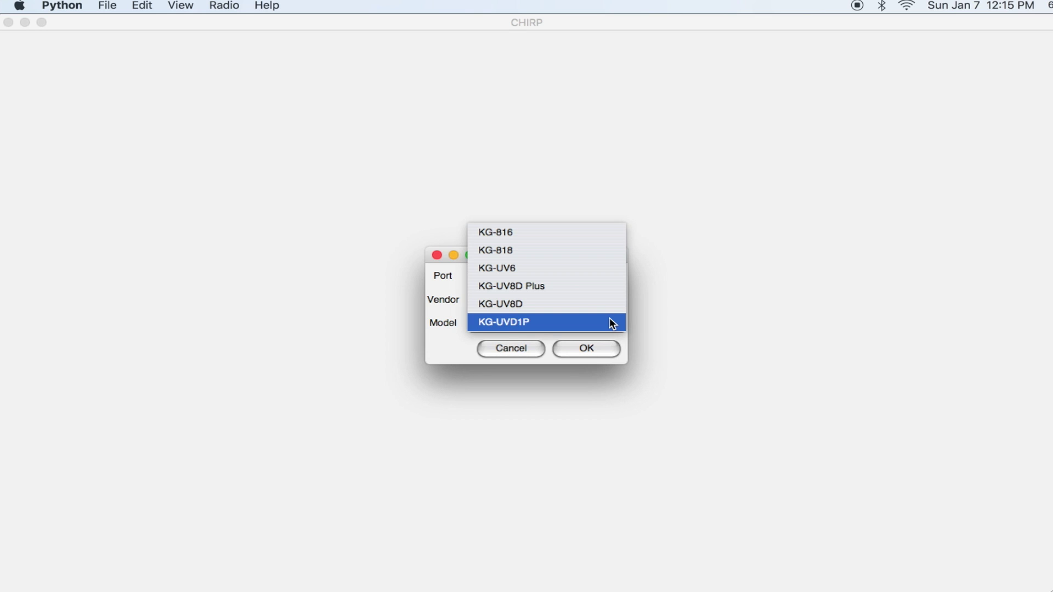
click(610, 322)
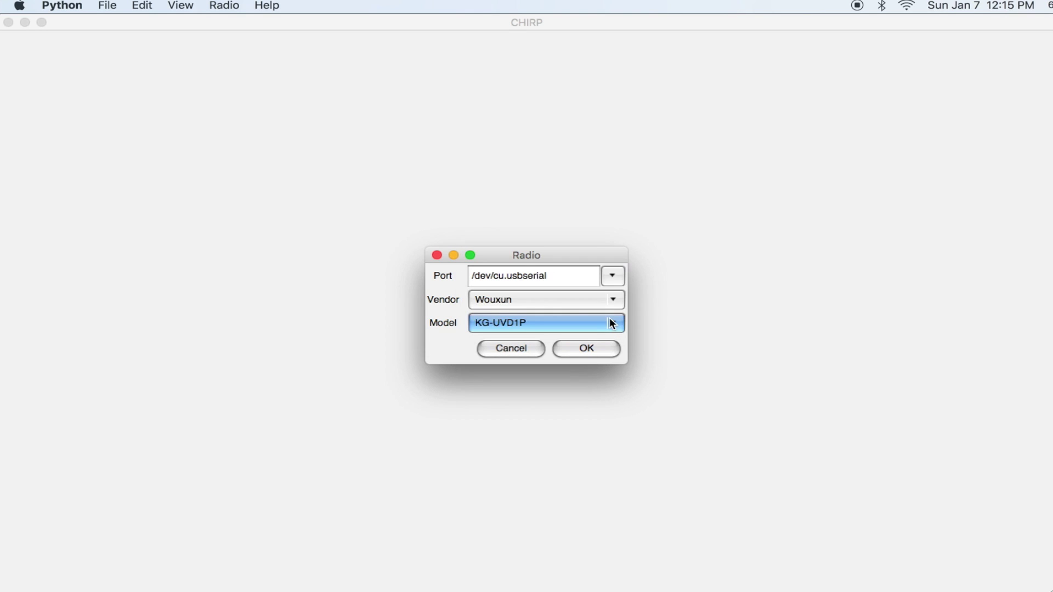
click(583, 350)
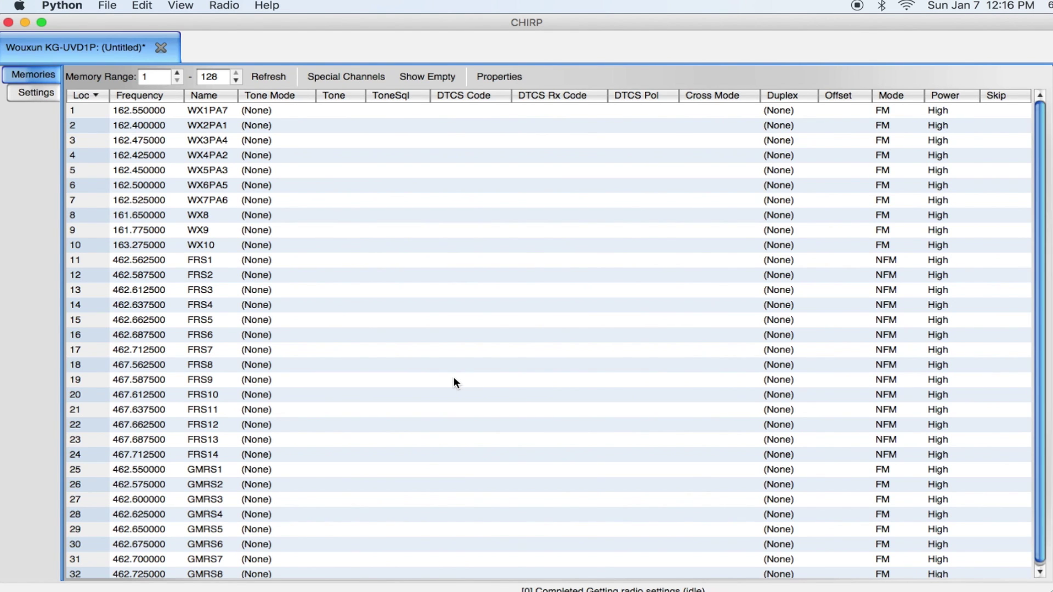
Step: Examine the downloaded memory channels, going through the FRS and GMRS entries from FRS1 to GMRS8
scroll(164, 332, down, 1)
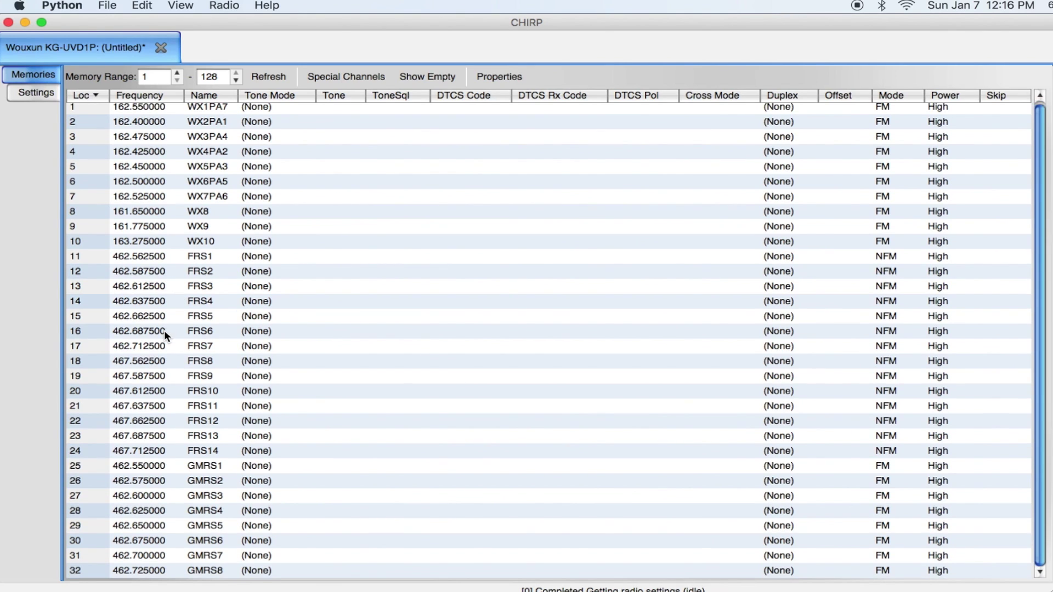
click(199, 256)
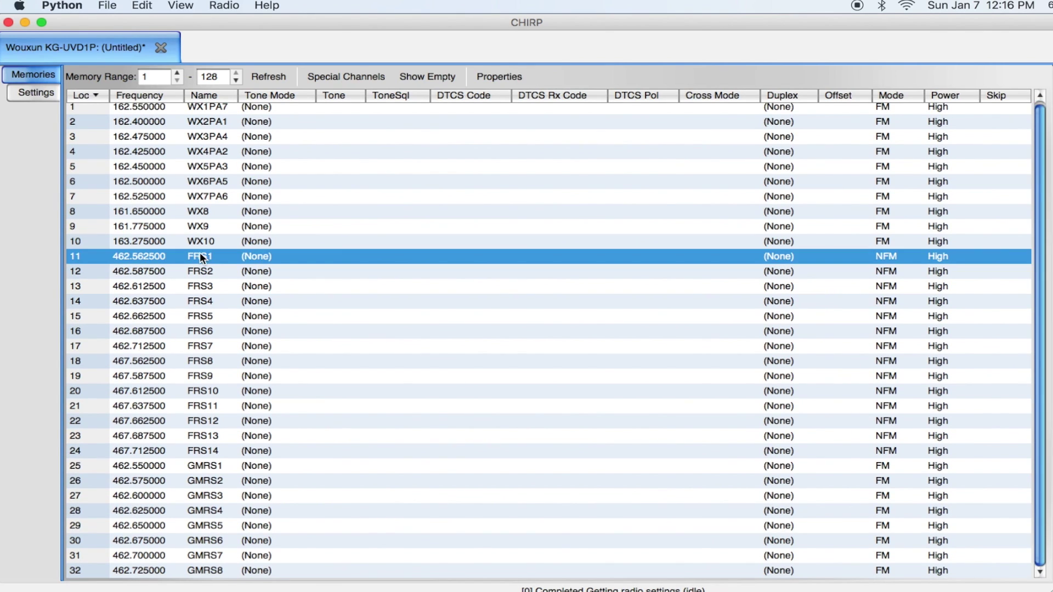
click(202, 571)
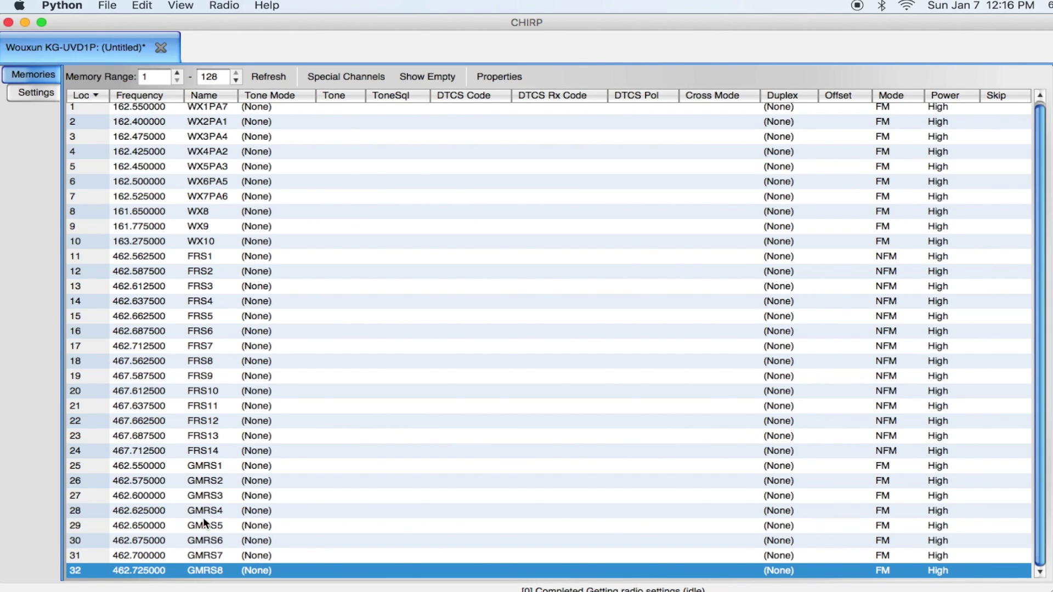
click(218, 256)
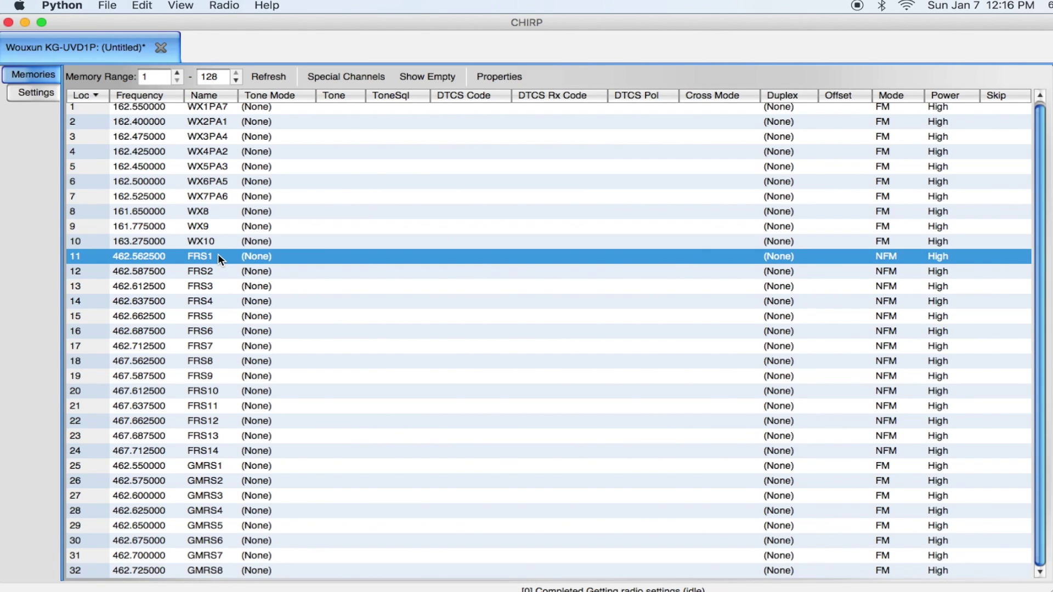
key(Down)
key(Down)
key(Down)
key(Down)
key(Down)
key(Down)
key(Down)
key(Down)
key(Down)
key(Down)
key(Down)
key(Down)
key(Down)
key(Down)
key(Down)
key(Down)
key(Down)
key(Down)
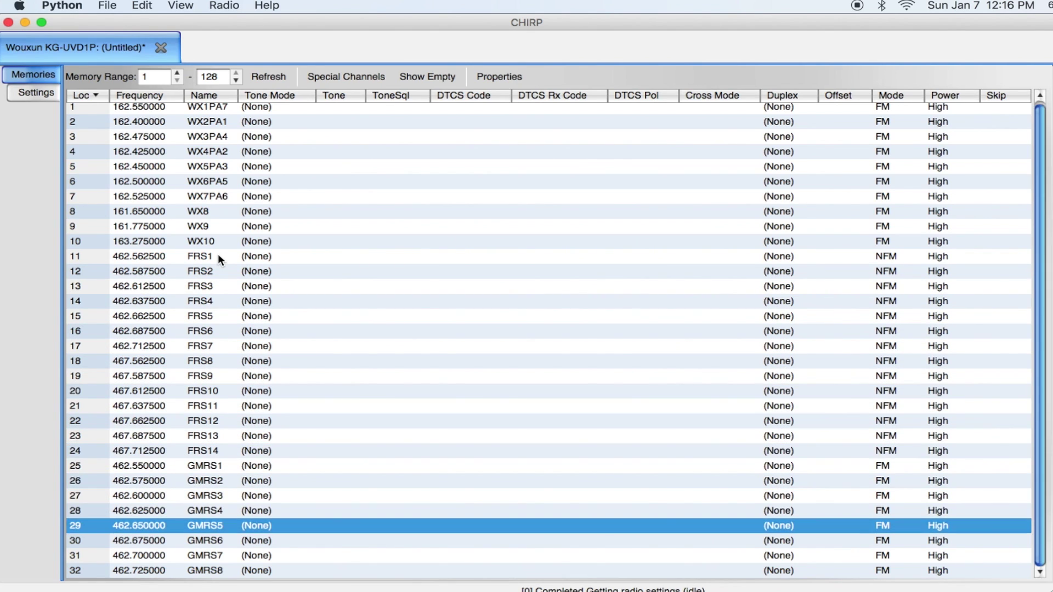
key(Down)
key(Down)
key(Down)
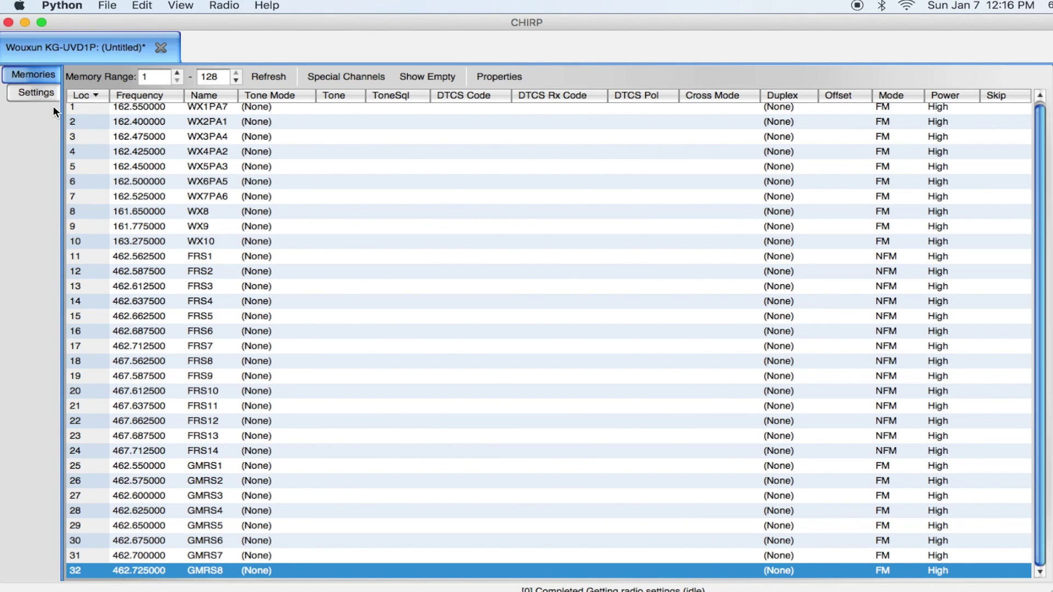
Step: Glance at the radio's settings, return to the memories, and check the start and end of the memory range
click(44, 93)
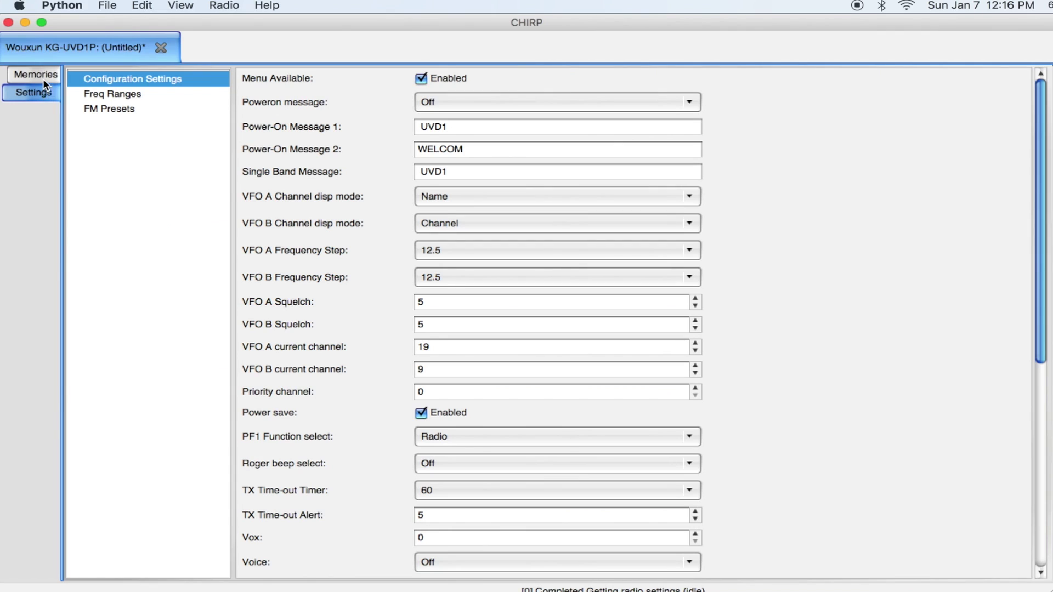
click(41, 77)
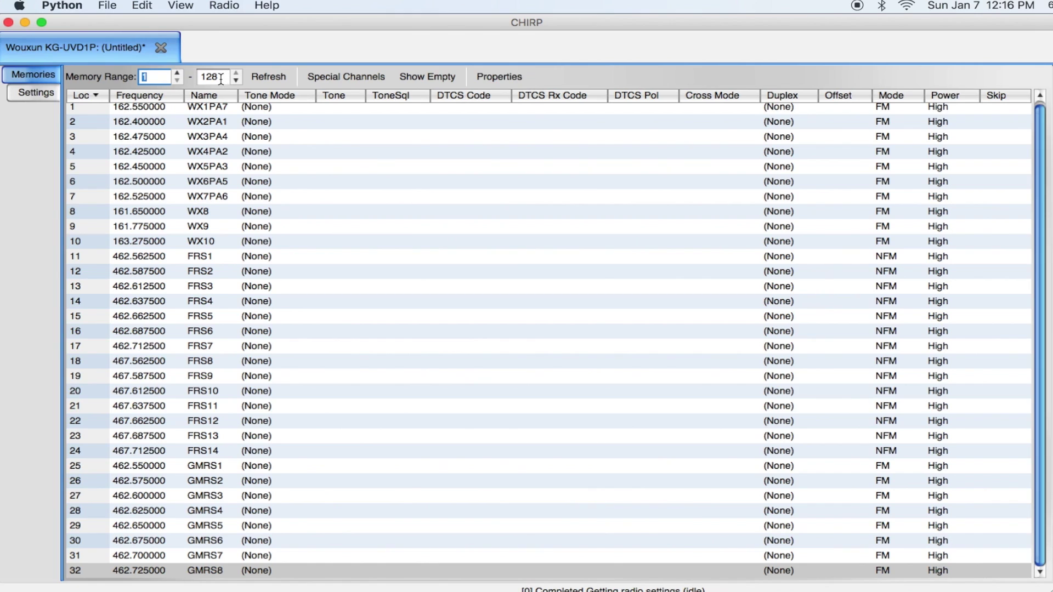
drag(220, 77, 201, 78)
click(160, 78)
Step: Review all of the radio's configuration settings and its receive and transmit frequency ranges
click(41, 91)
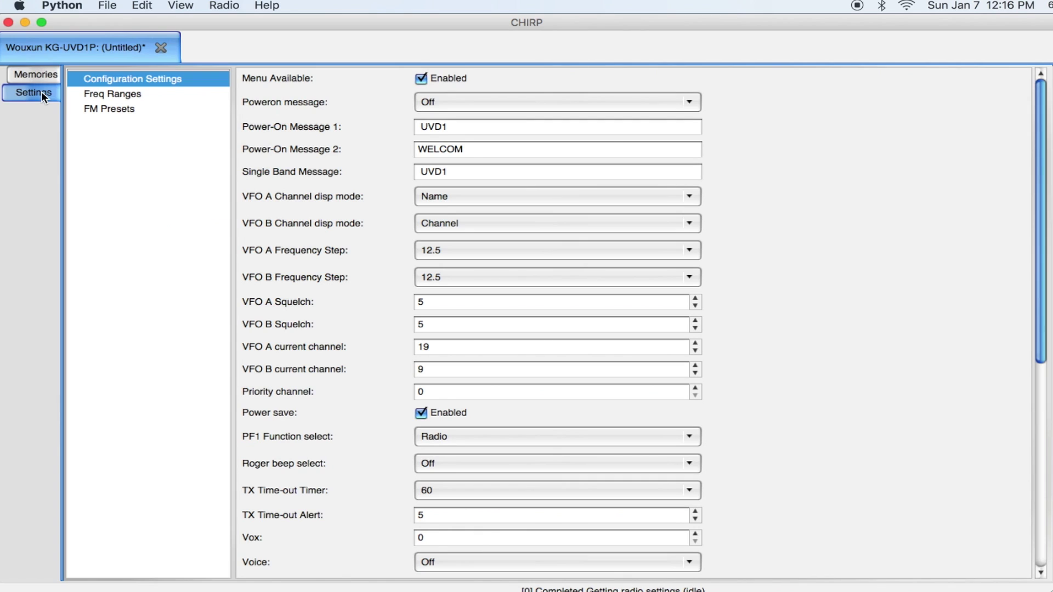
scroll(857, 264, down, 10)
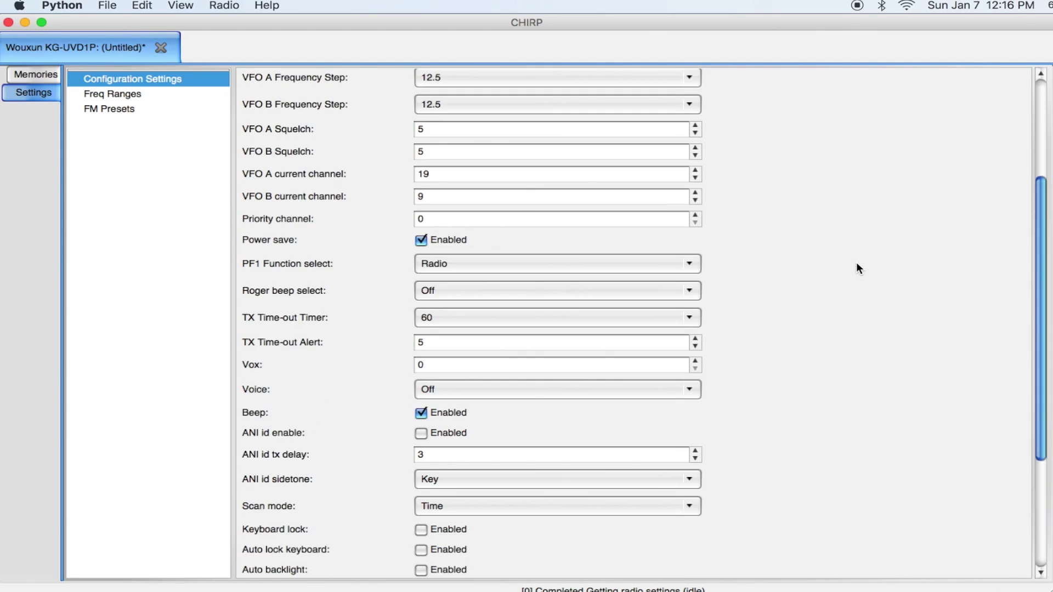
scroll(856, 263, down, 3)
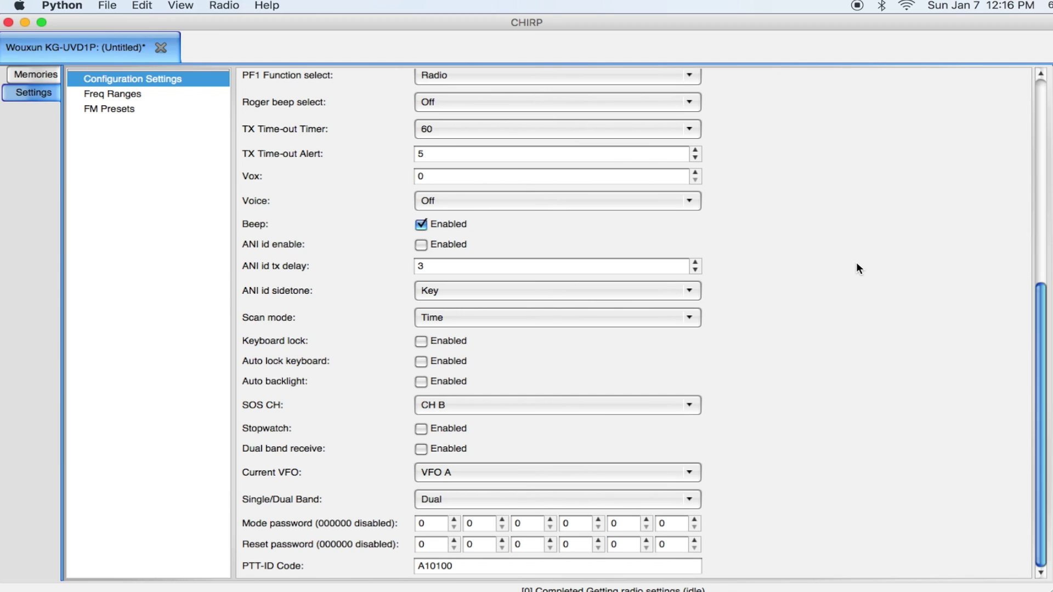
scroll(856, 264, up, 10)
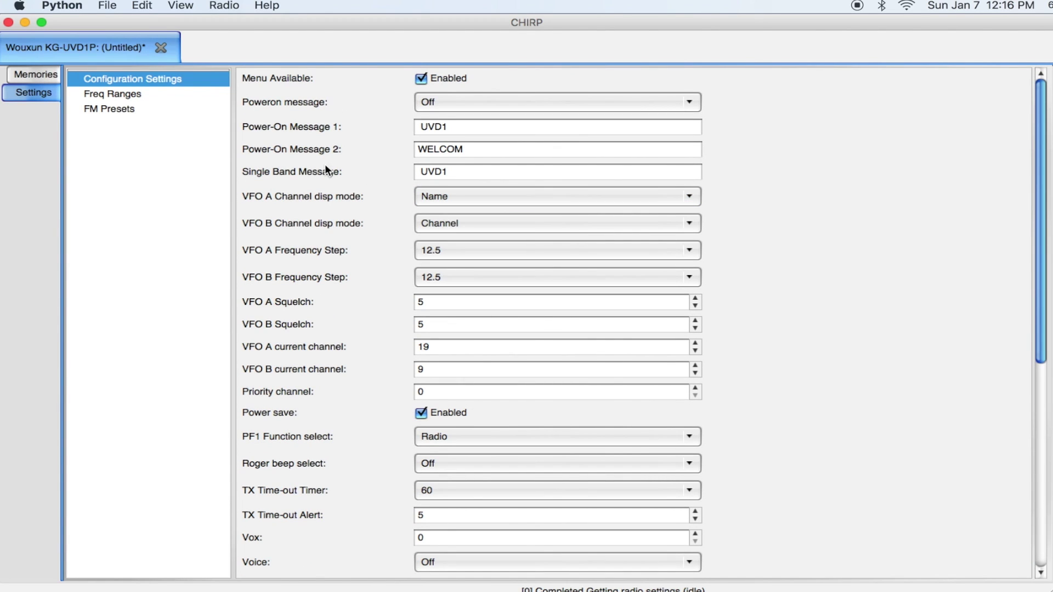
click(118, 97)
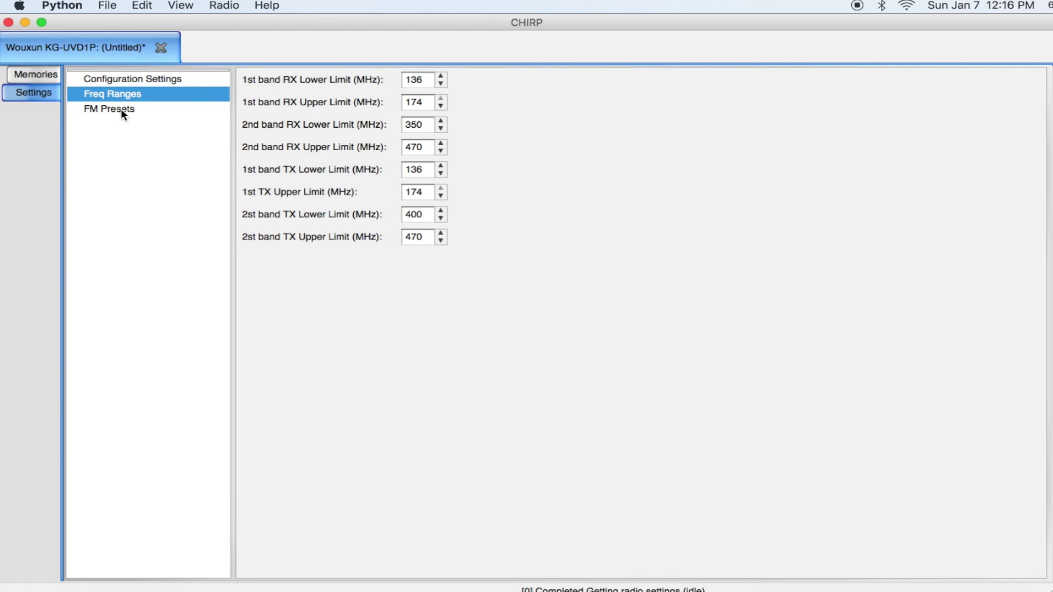
Step: Review the radio's FM presets for all team locations
click(120, 108)
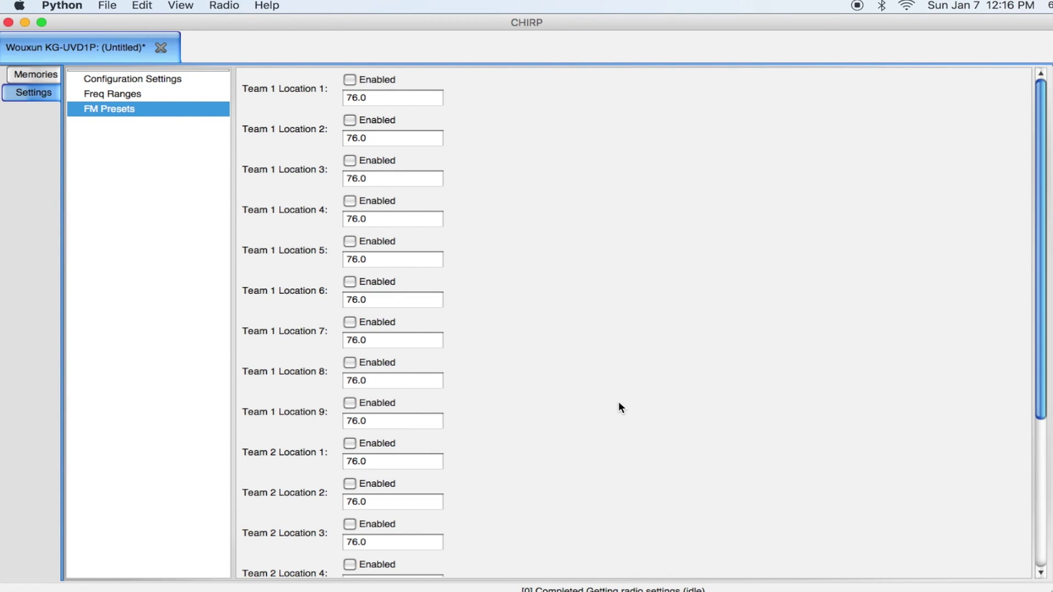
scroll(620, 407, down, 5)
scroll(618, 404, up, 5)
Step: Return to the memory channels and look over the stock configurations available for import
click(40, 74)
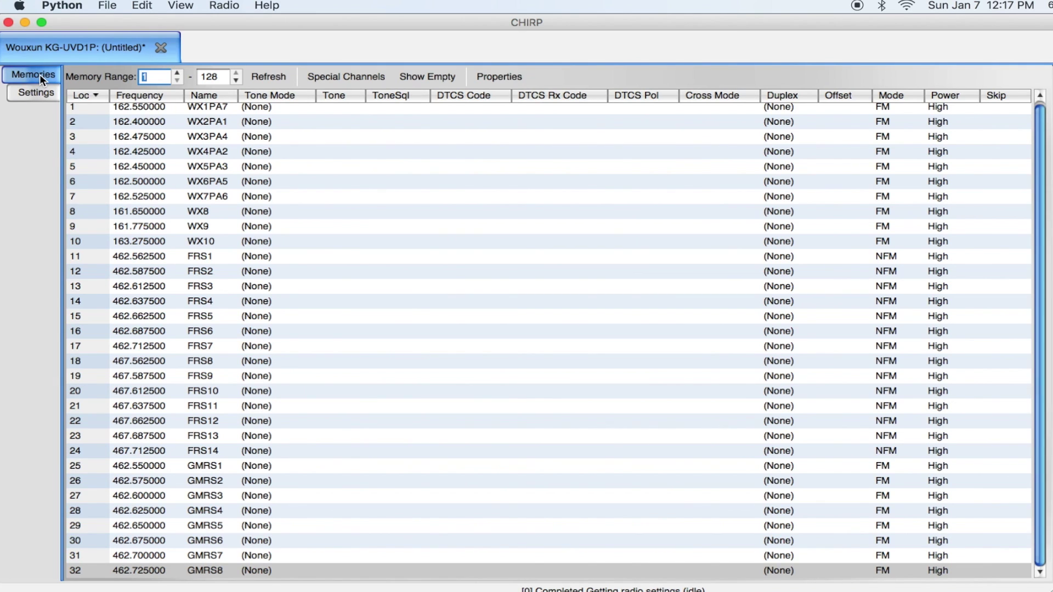
scroll(199, 270, up, 1)
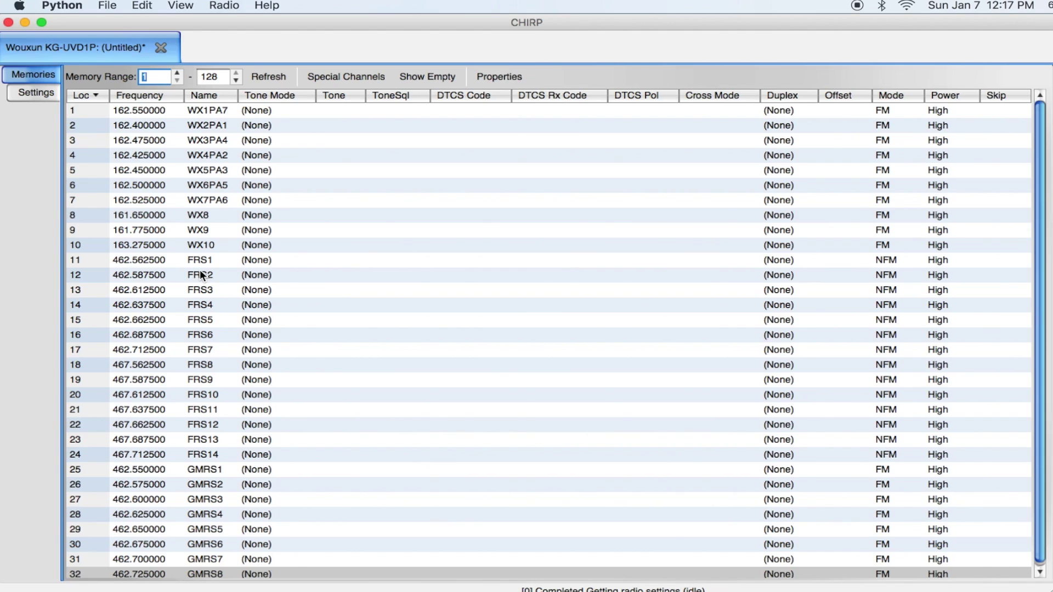
scroll(358, 417, down, 1)
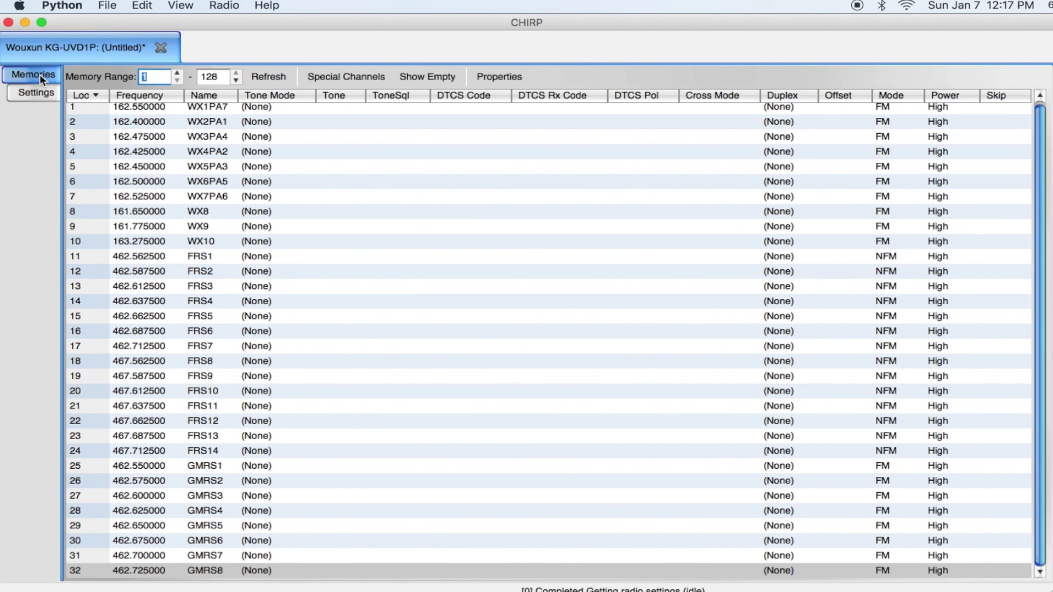
scroll(199, 269, up, 1)
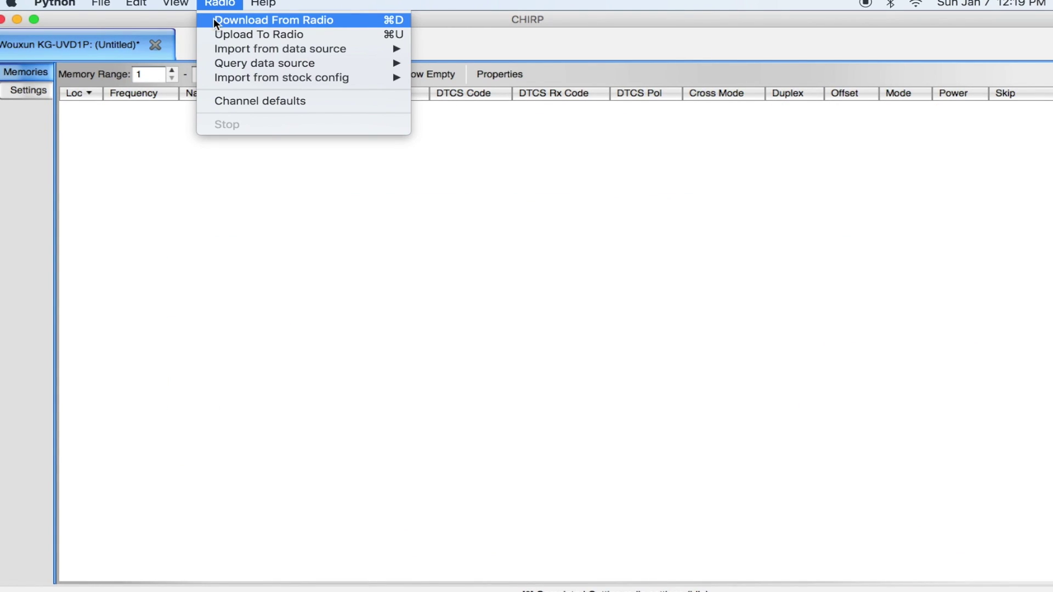
mouse_move(218, 50)
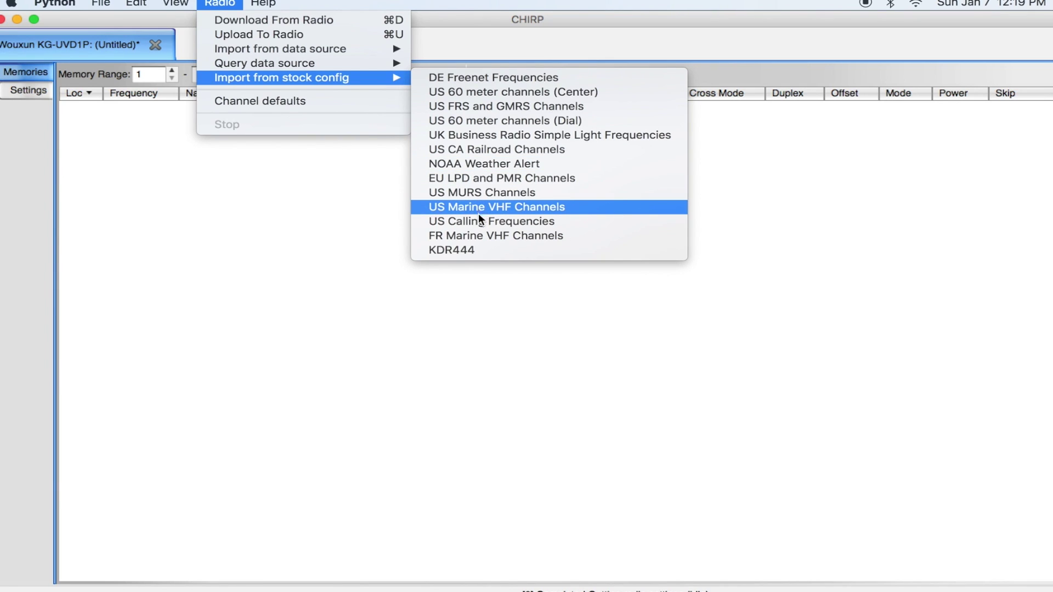
click(478, 250)
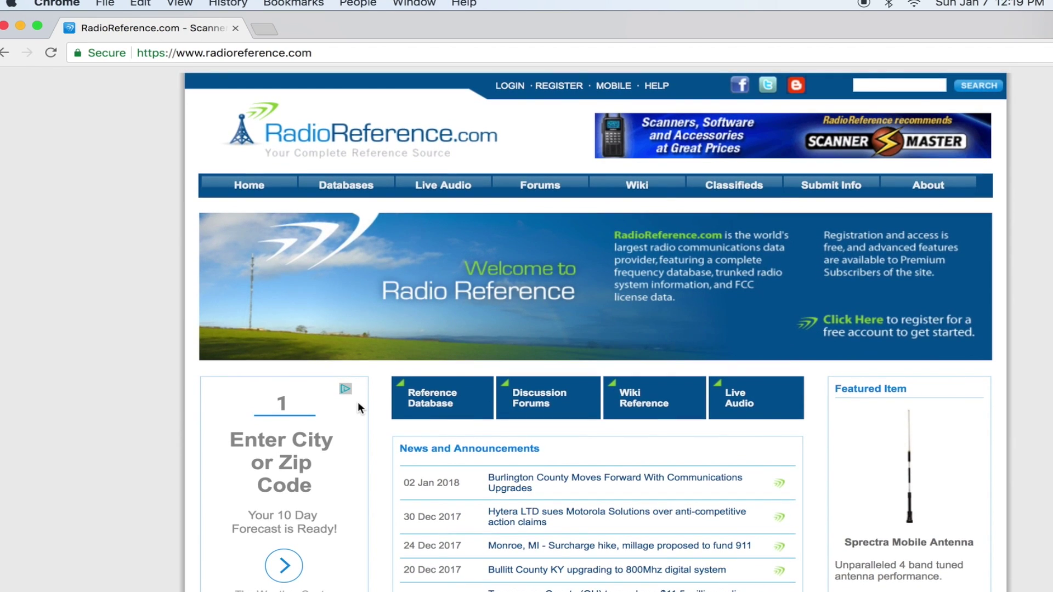
Step: Switch to RadioReference.com in Chrome and open the frequency database page for Oakland County, Michigan
mouse_move(329, 184)
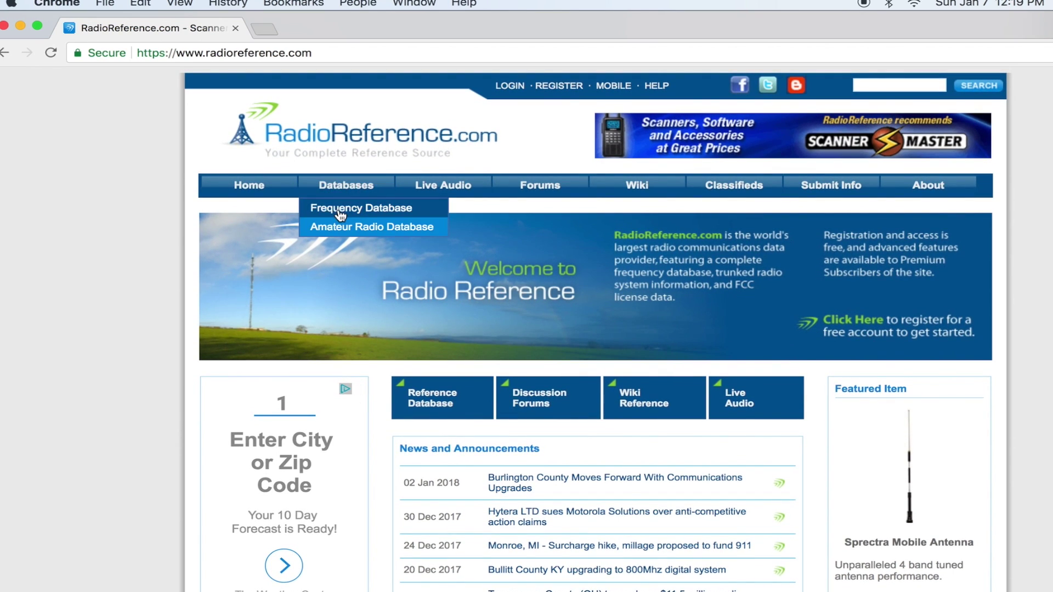
click(340, 209)
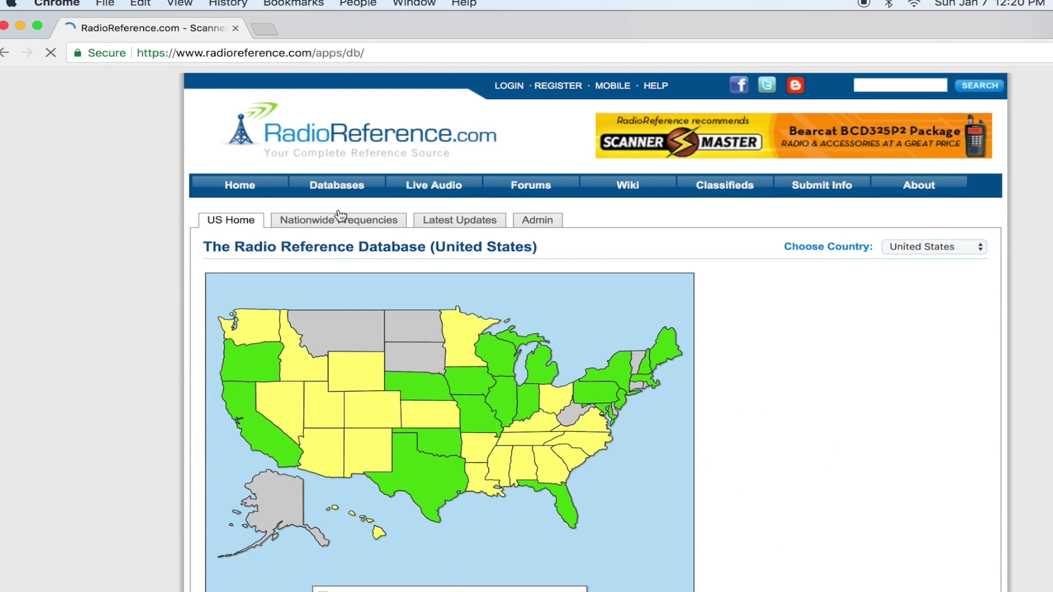
click(542, 366)
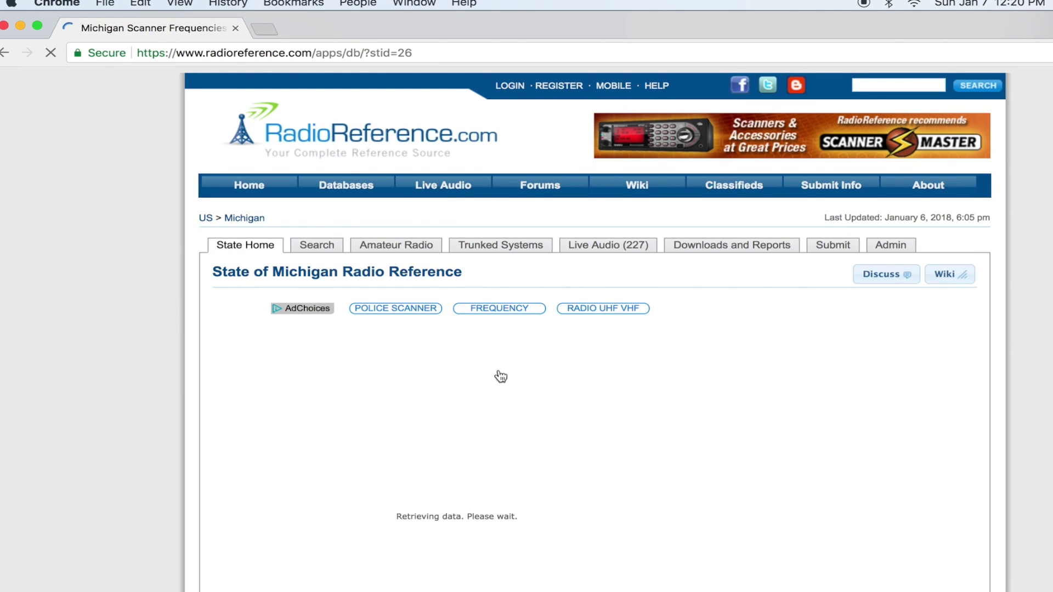
scroll(460, 388, down, 10)
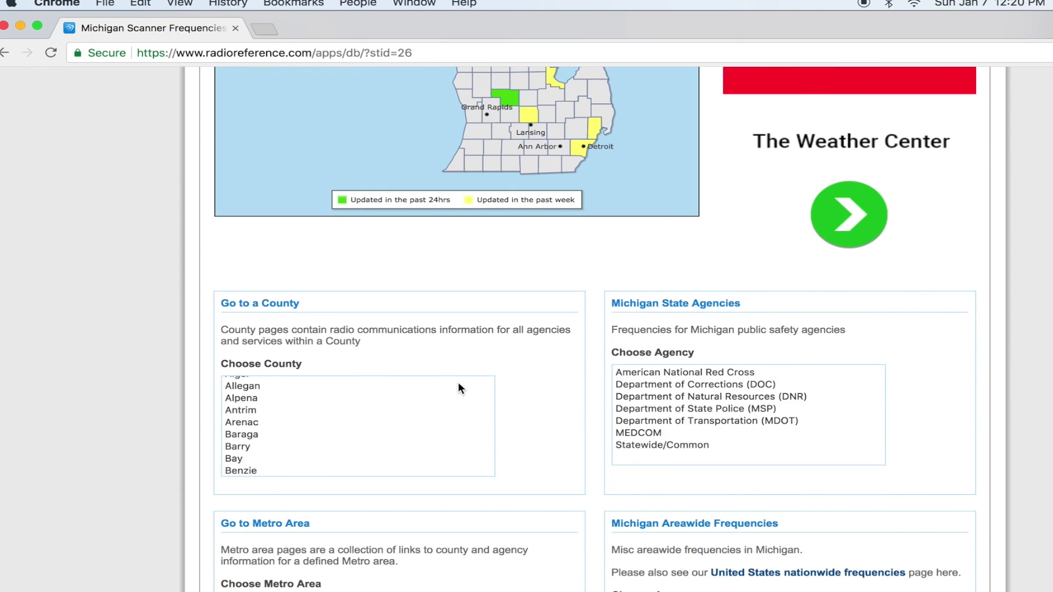
scroll(382, 454, down, 15)
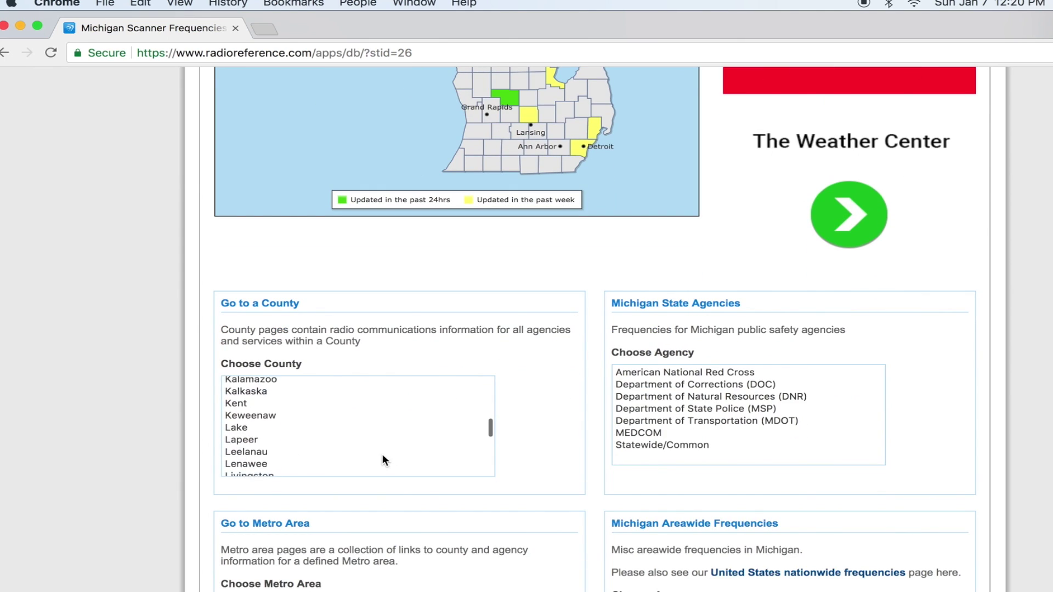
scroll(382, 454, down, 5)
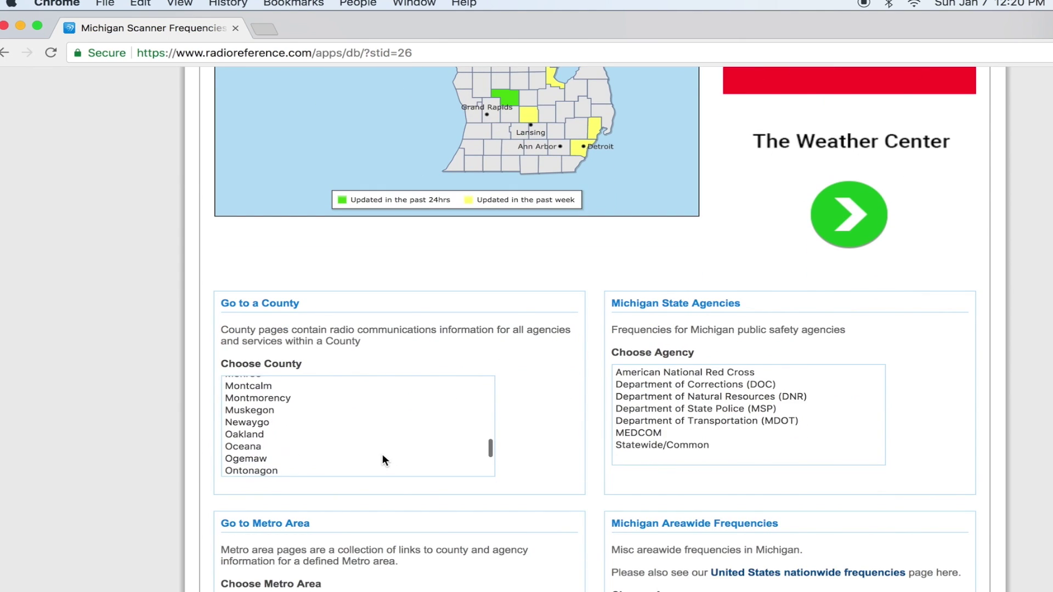
click(265, 434)
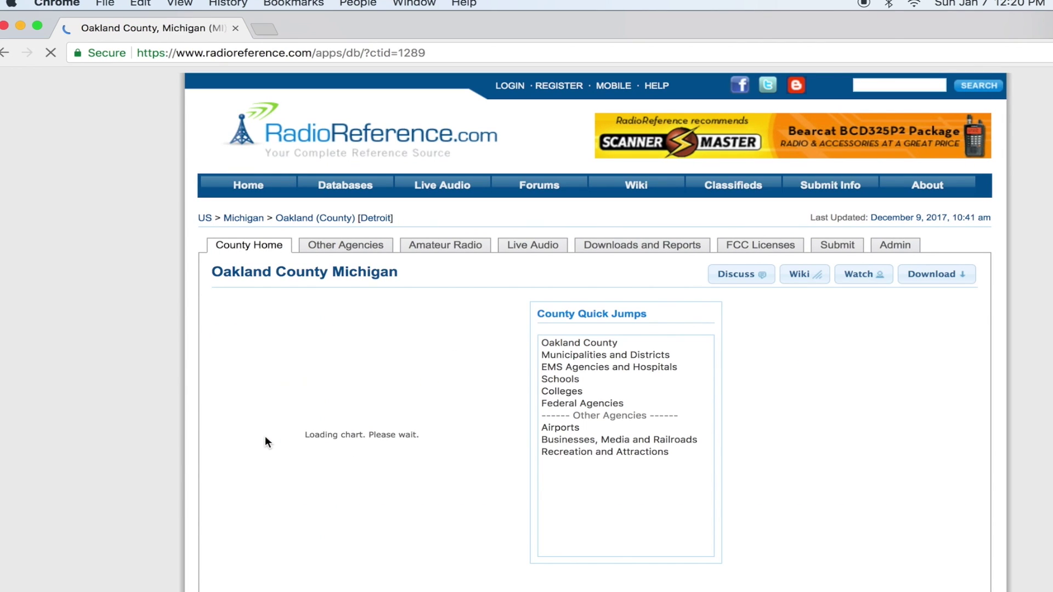
Step: Examine the Oakland County listings, from the countywide agencies through the municipalities and townships down to South Lyon
click(590, 344)
scroll(513, 402, down, 4)
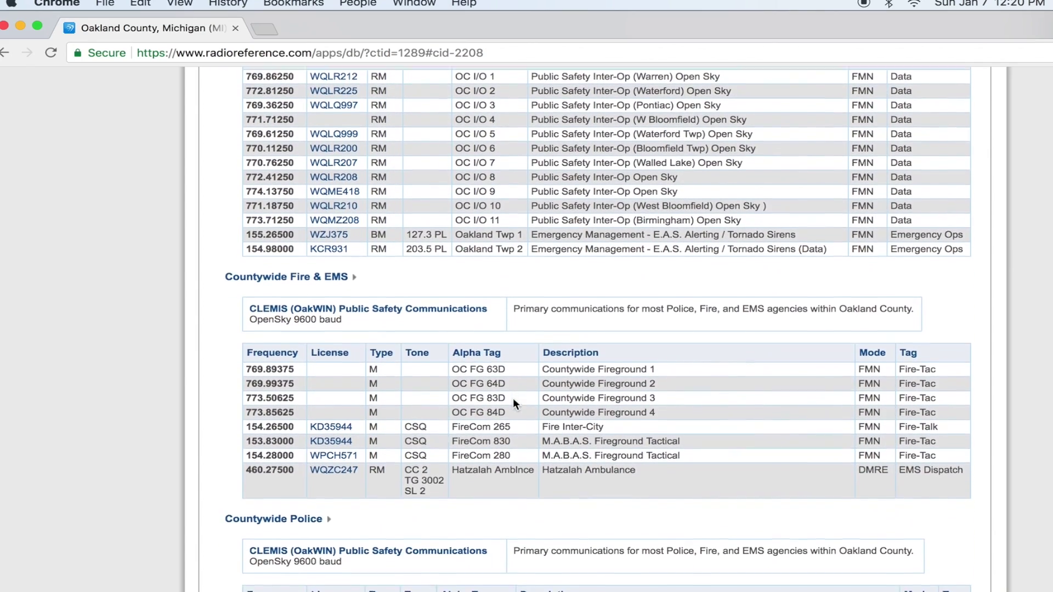
scroll(513, 401, down, 10)
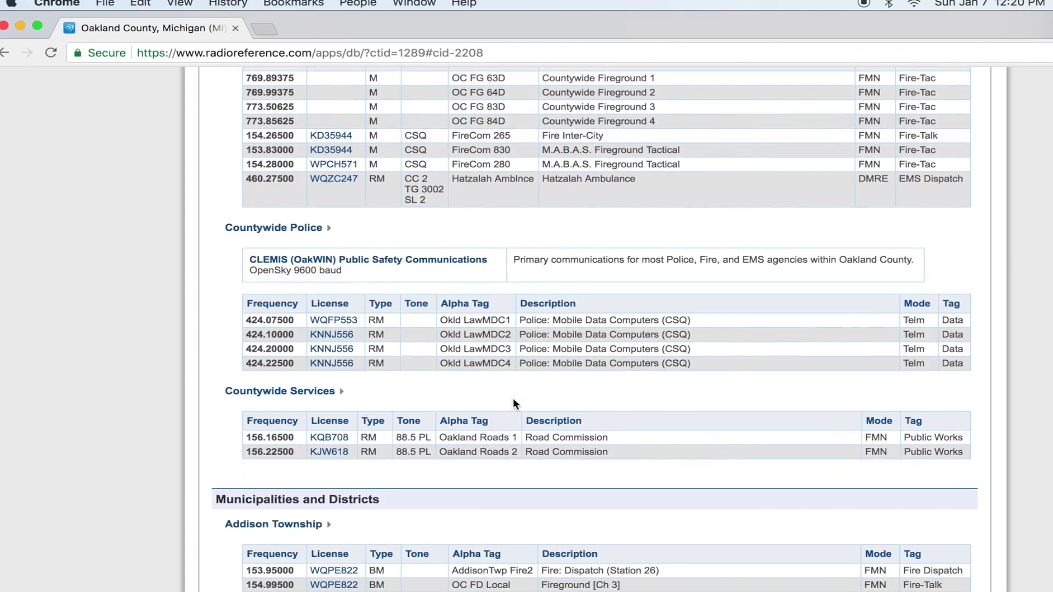
scroll(515, 403, down, 12)
scroll(515, 404, down, 18)
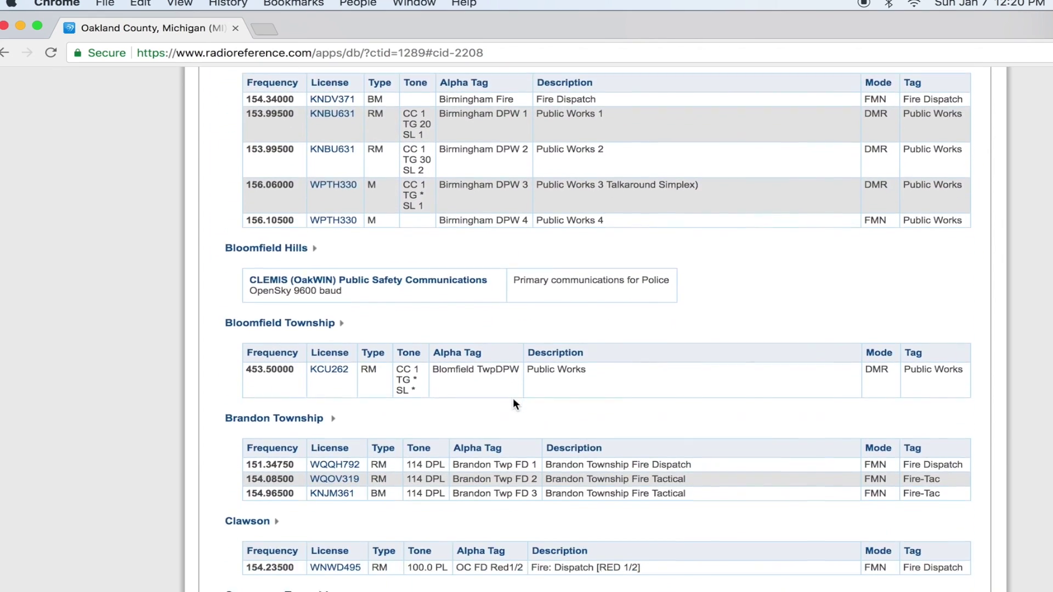
scroll(513, 403, down, 15)
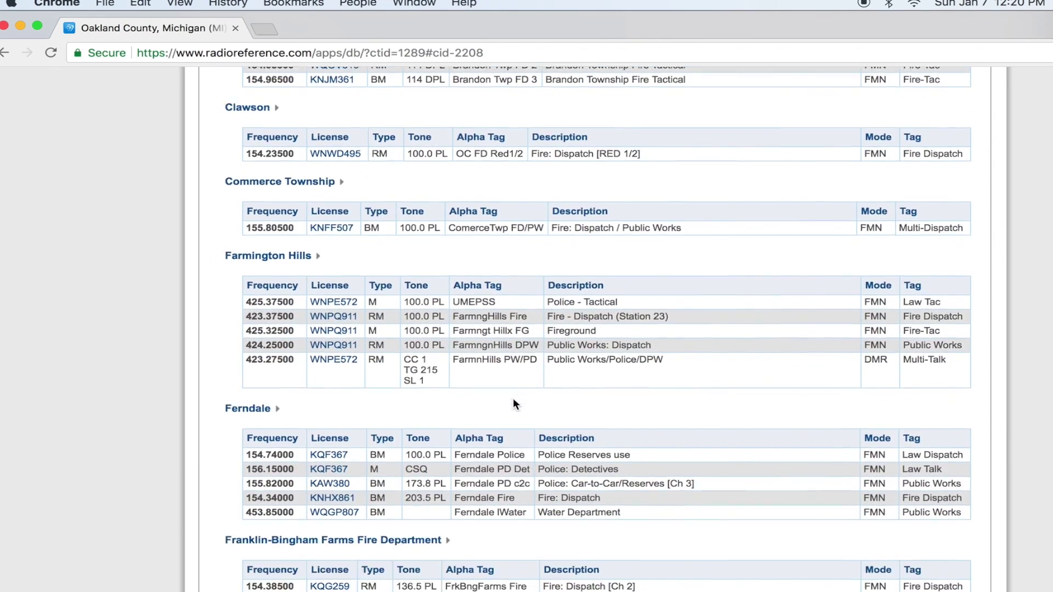
scroll(513, 401, down, 13)
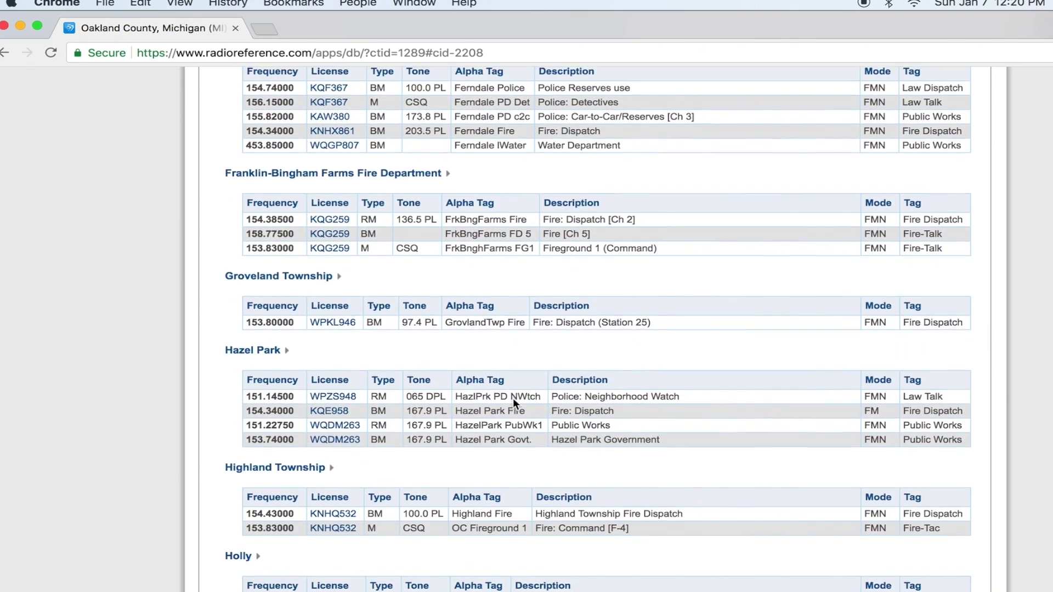
scroll(513, 401, down, 12)
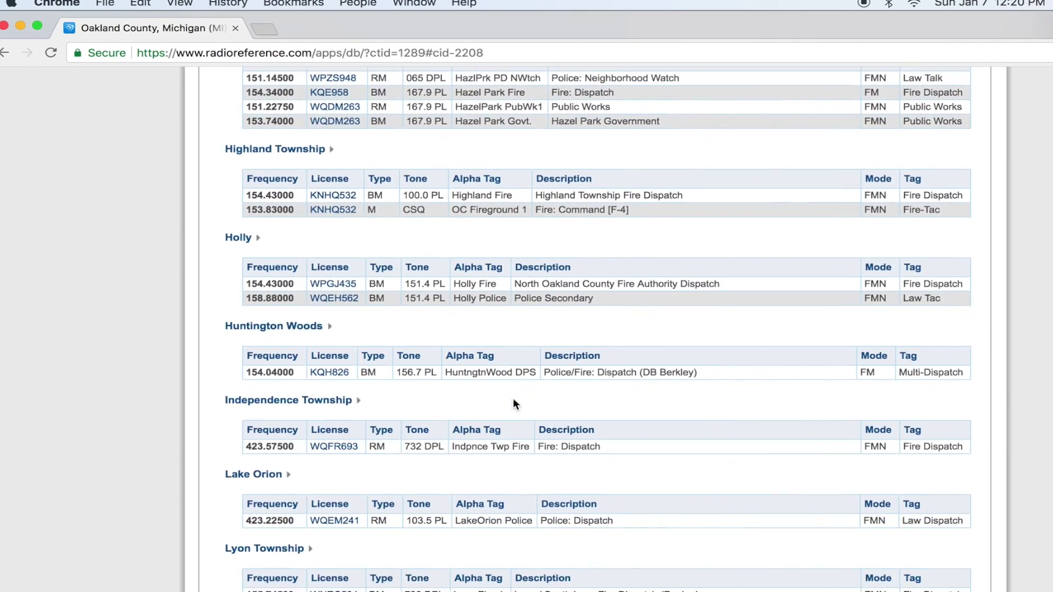
scroll(514, 405, down, 9)
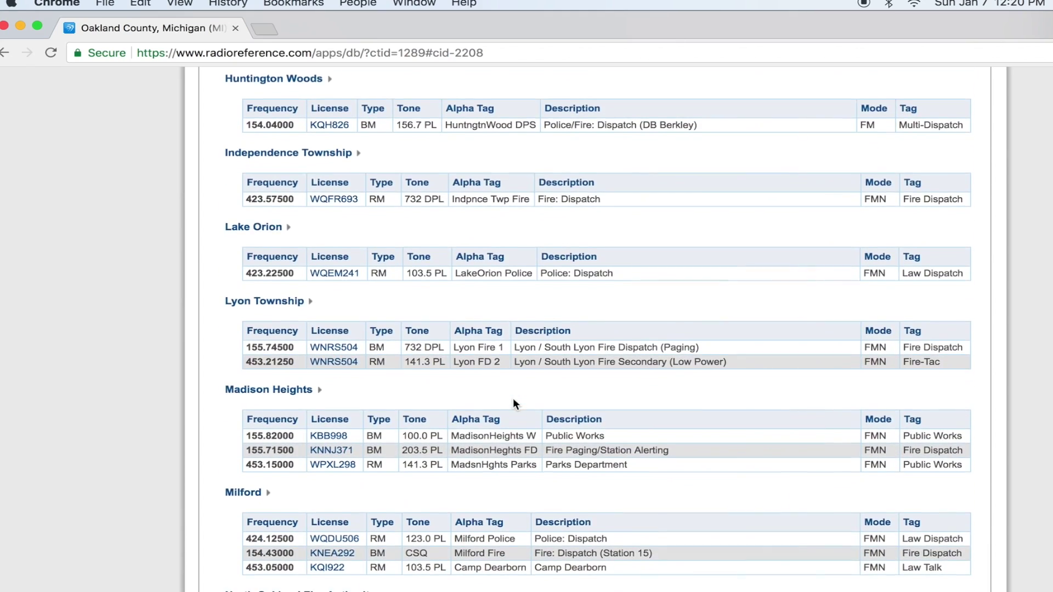
scroll(513, 402, down, 9)
scroll(513, 401, down, 13)
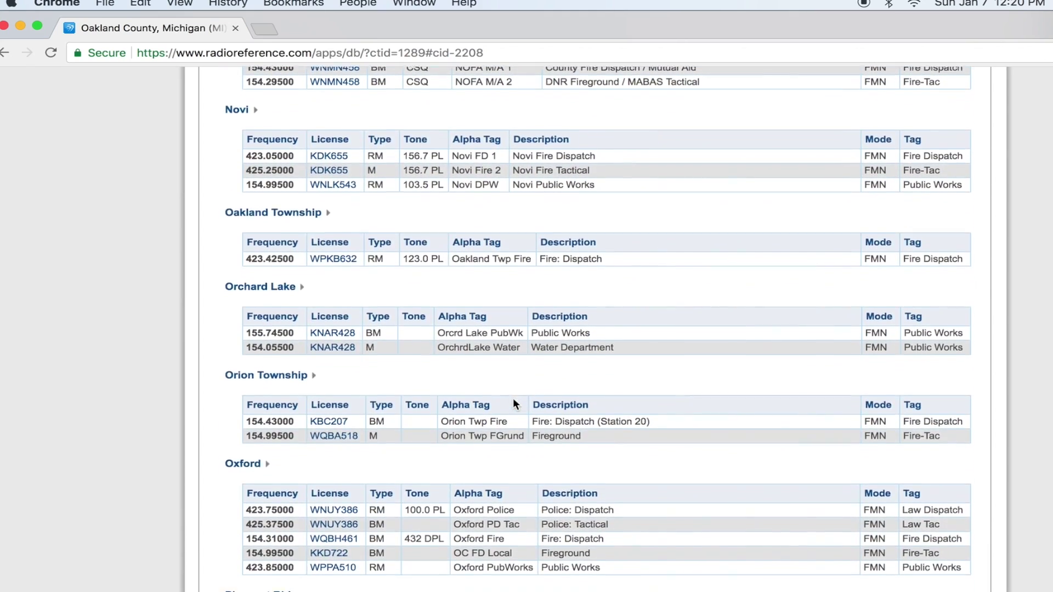
scroll(513, 404, down, 8)
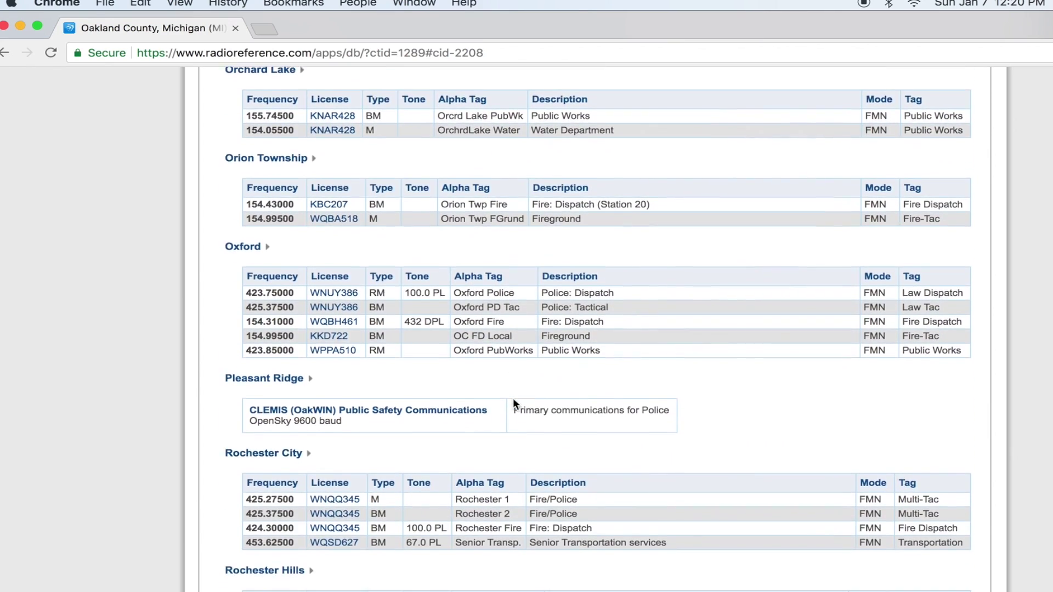
scroll(513, 404, down, 8)
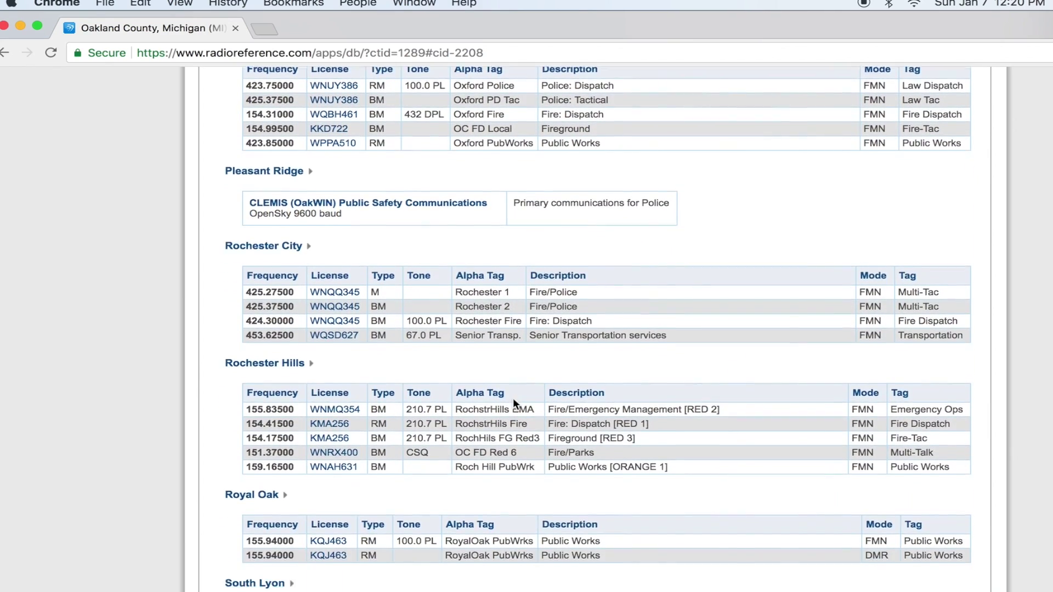
scroll(513, 401, down, 5)
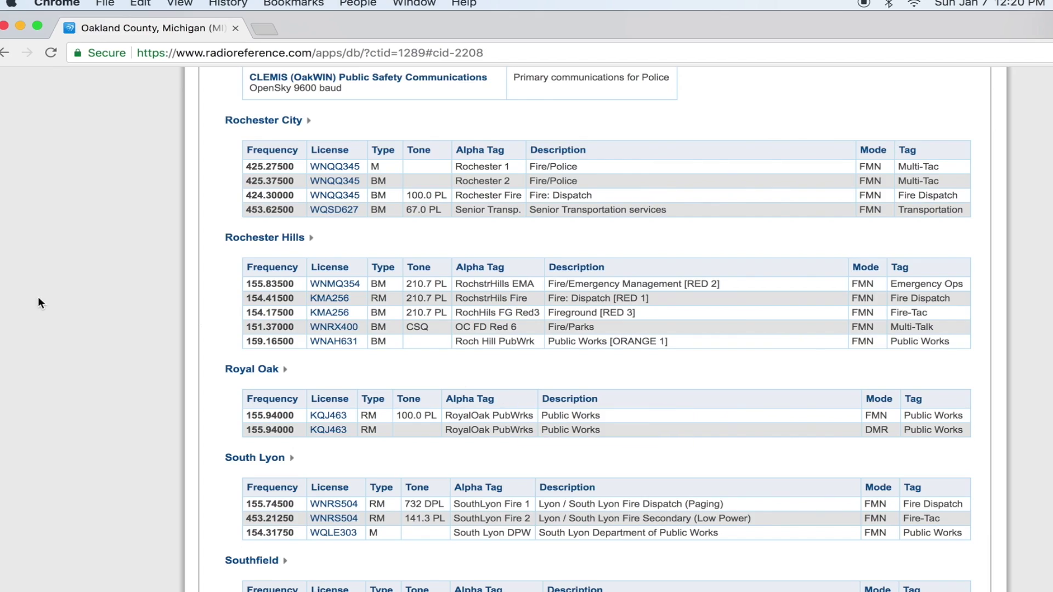
Step: Go back to the Countywide Inter-Agency table and examine its columns, including the frequency and tone for each entry
scroll(90, 225, up, 20)
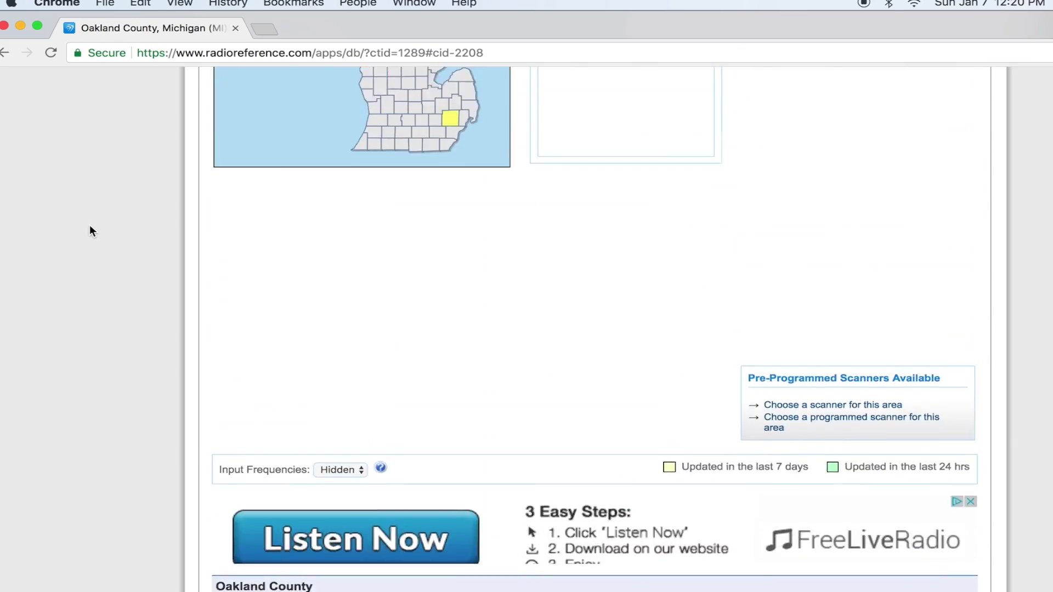
scroll(90, 226, down, 10)
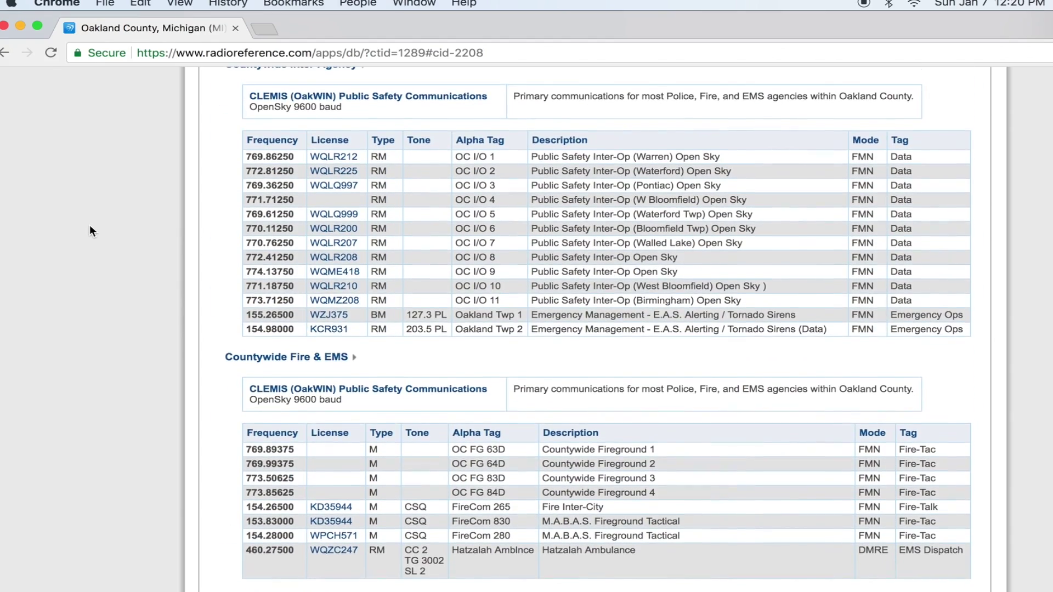
scroll(90, 225, down, 1)
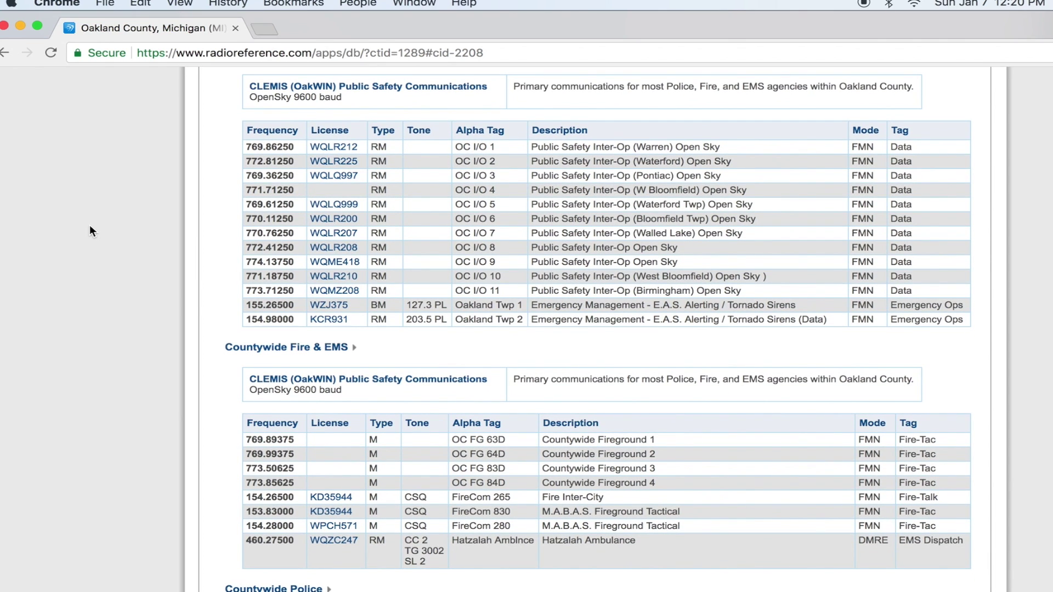
scroll(90, 225, up, 2)
scroll(90, 225, down, 1)
scroll(90, 225, up, 3)
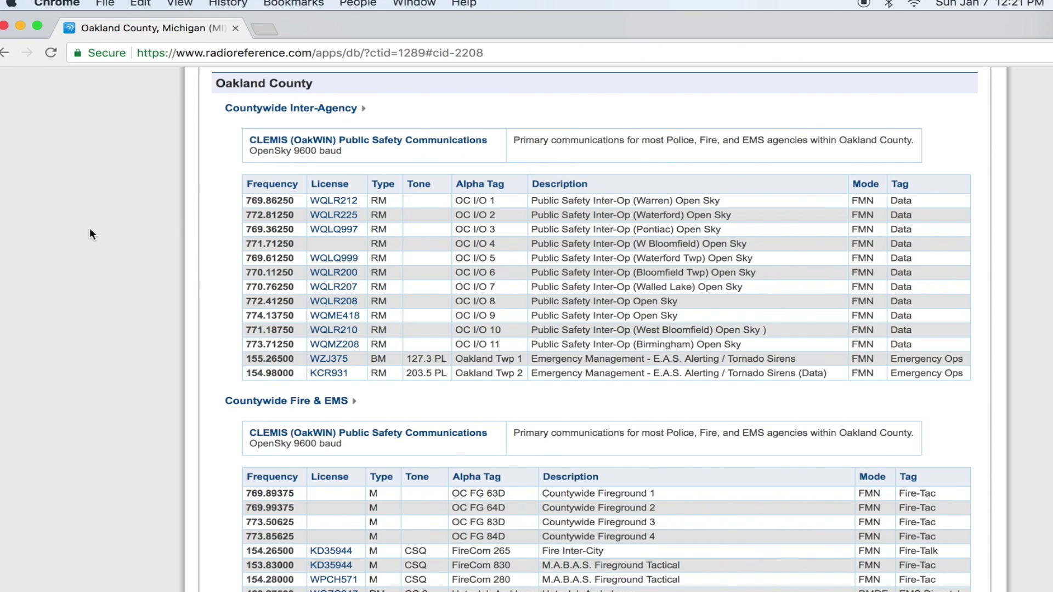
mouse_move(265, 188)
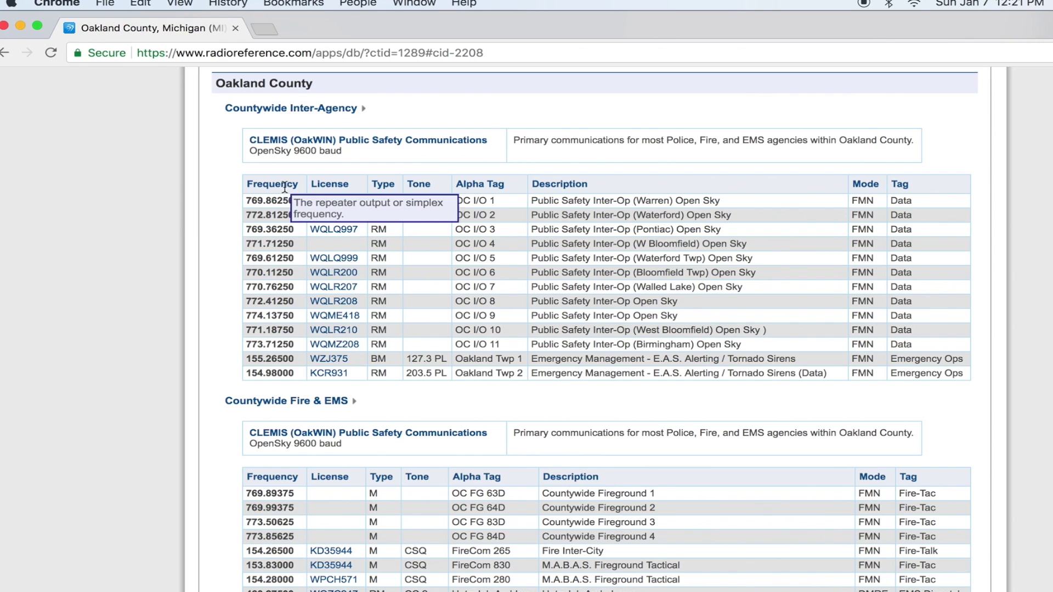
mouse_move(421, 188)
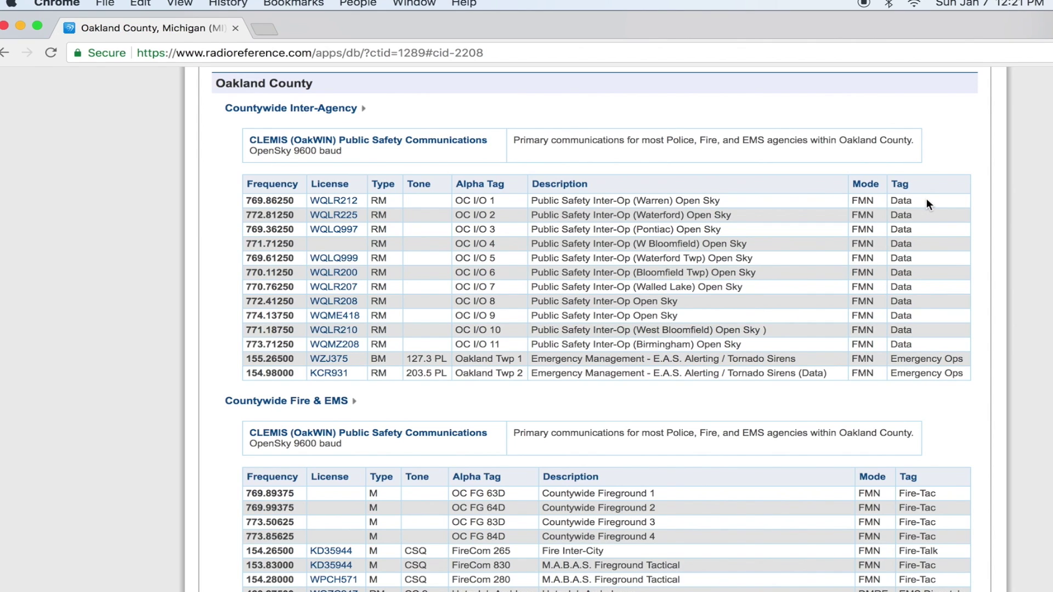
Step: Switch to CHIRP and import the NOAA Weather Alert stock configuration into memories 1 to 10
key(super+Tab)
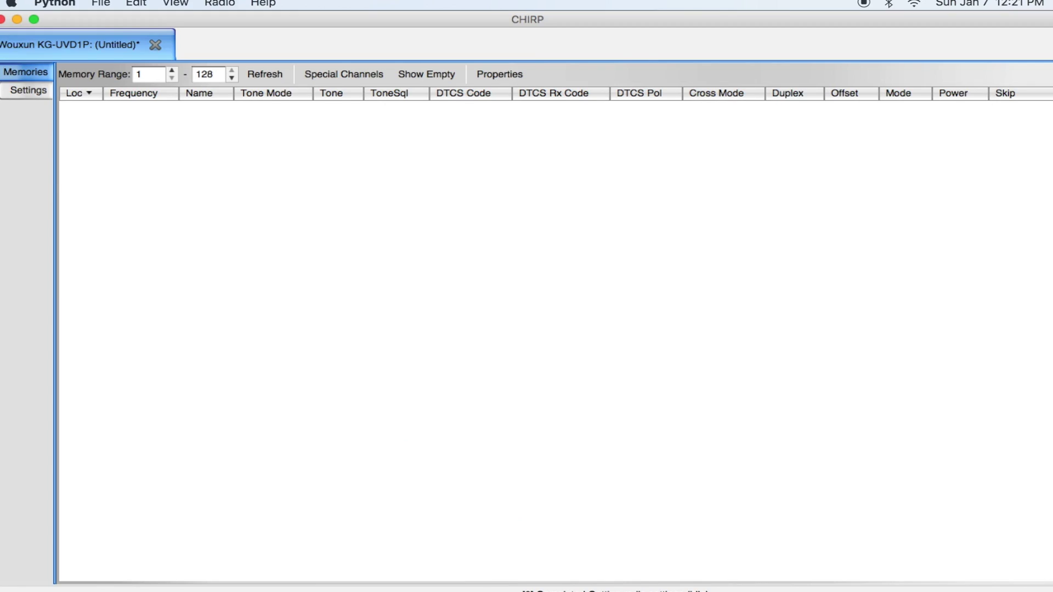
click(222, 5)
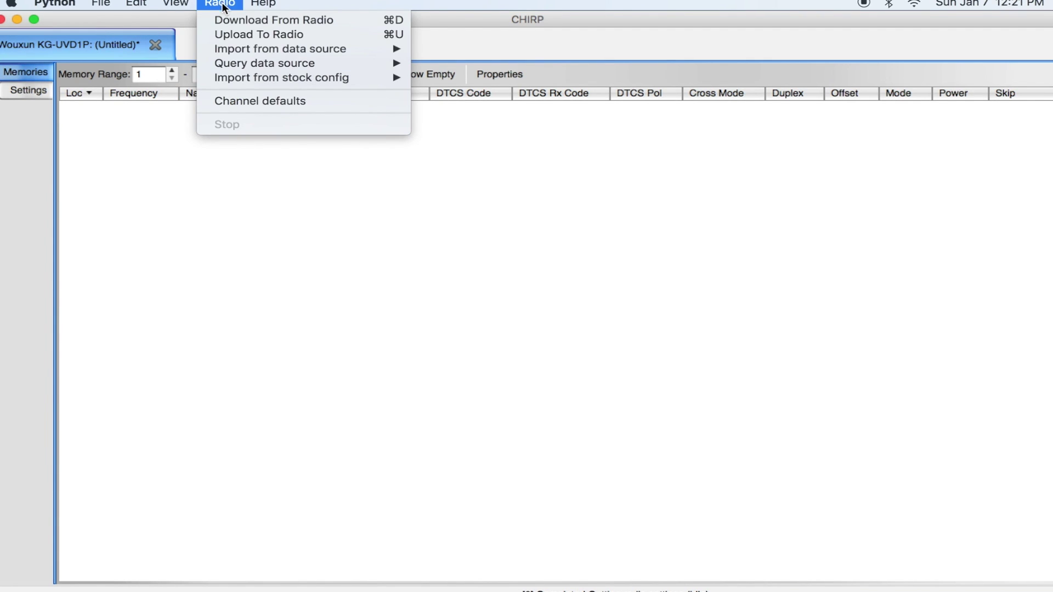
mouse_move(221, 48)
mouse_move(223, 78)
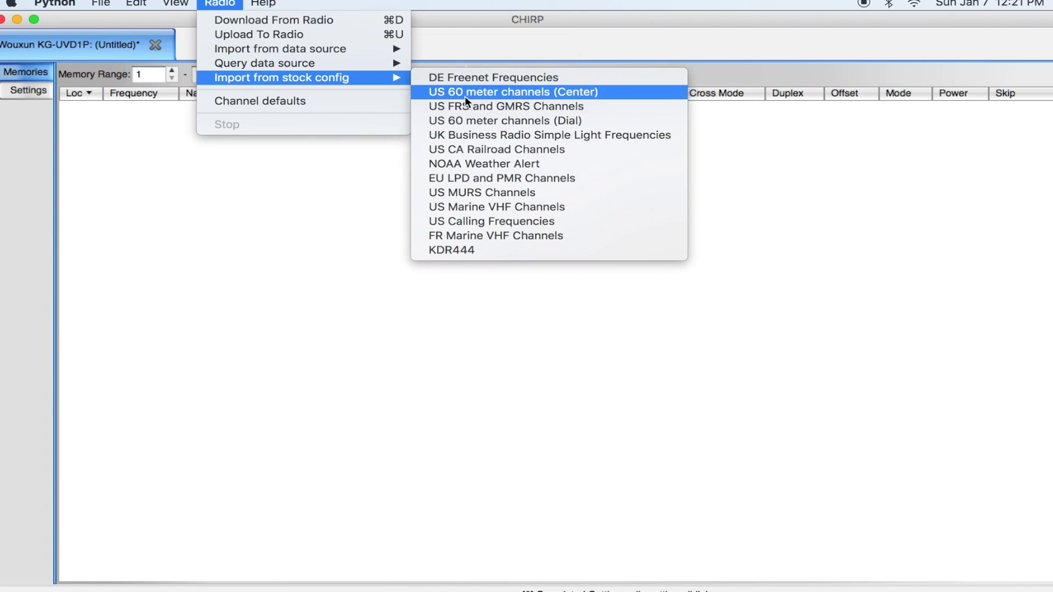
click(494, 163)
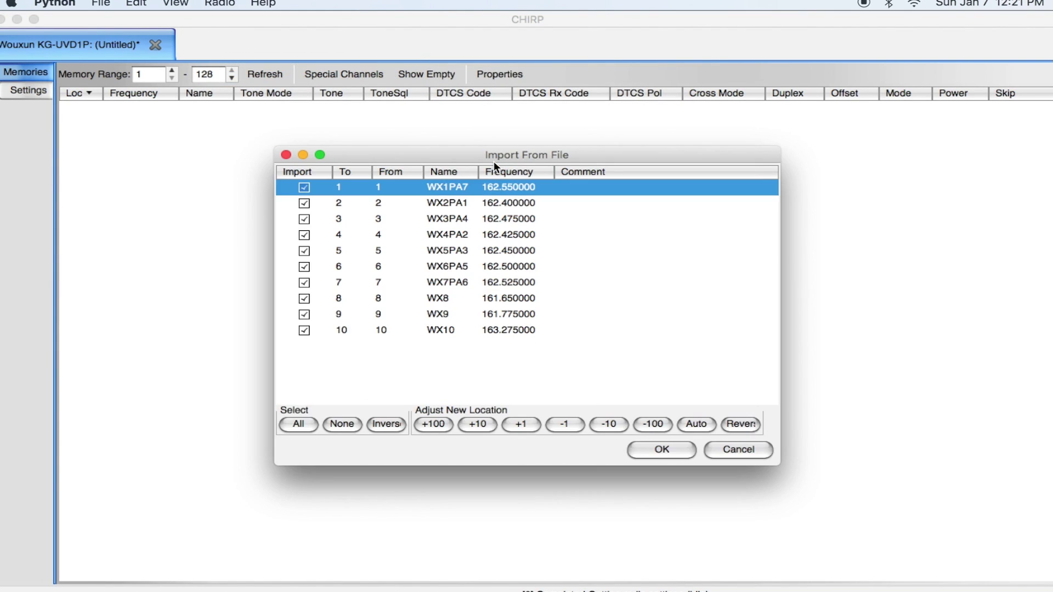
click(649, 449)
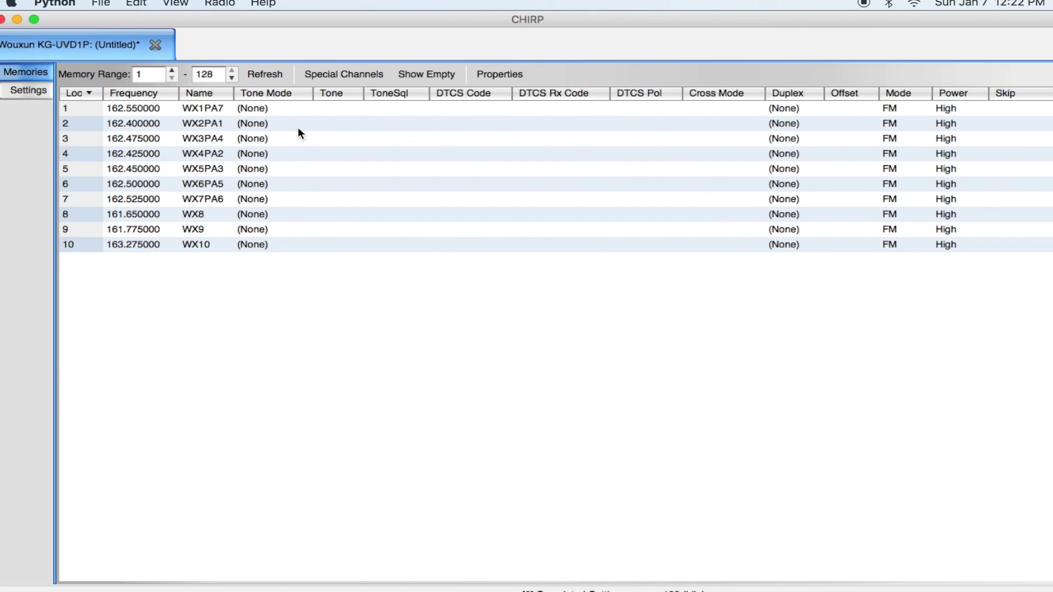
Step: Import the US FRS and GMRS Channels stock configuration at its default locations, starting at memory 1
click(219, 4)
mouse_move(305, 77)
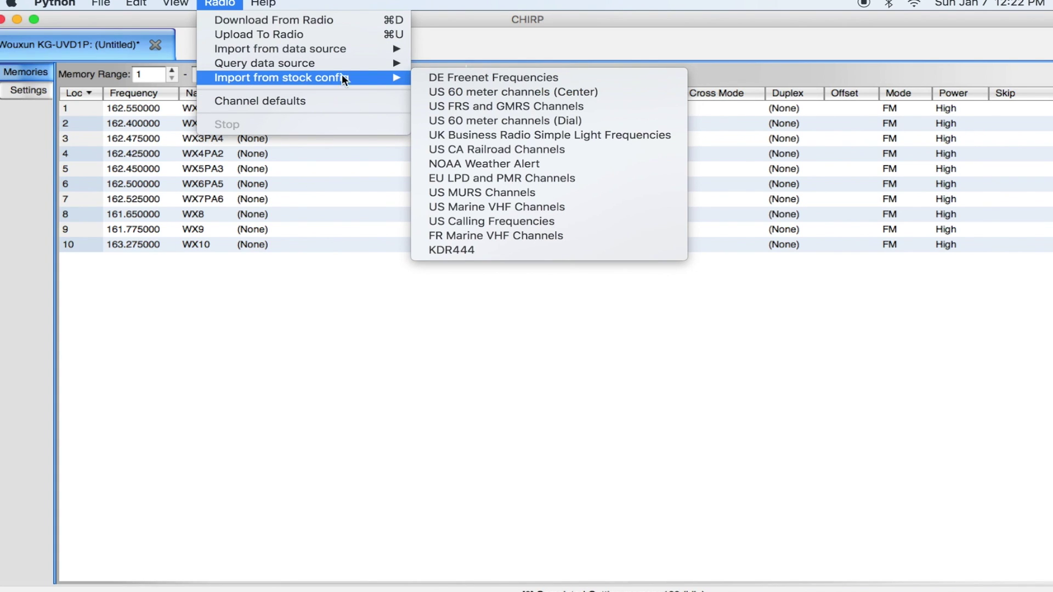
click(497, 107)
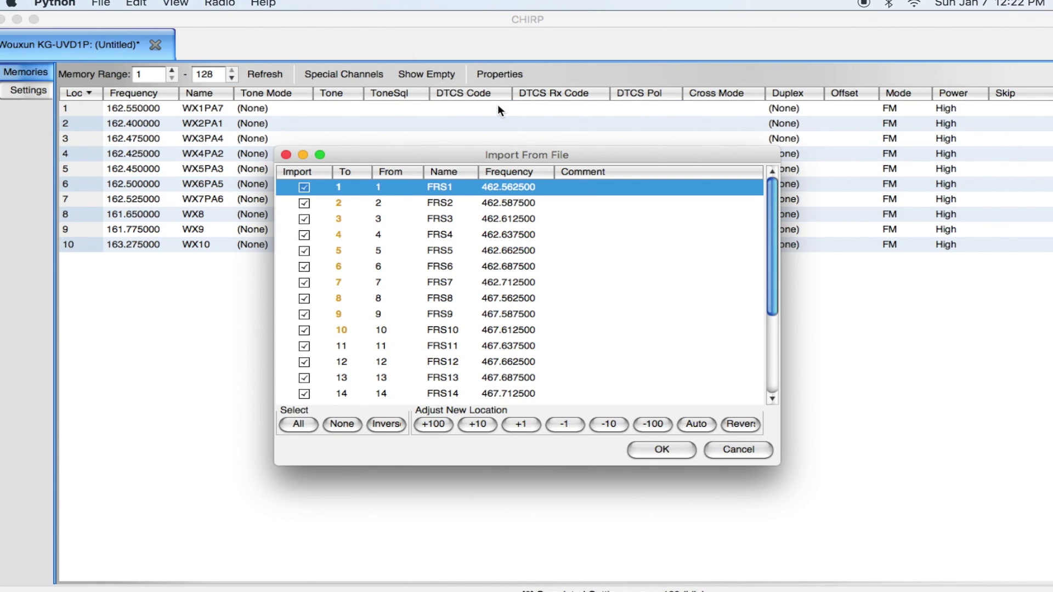
click(650, 454)
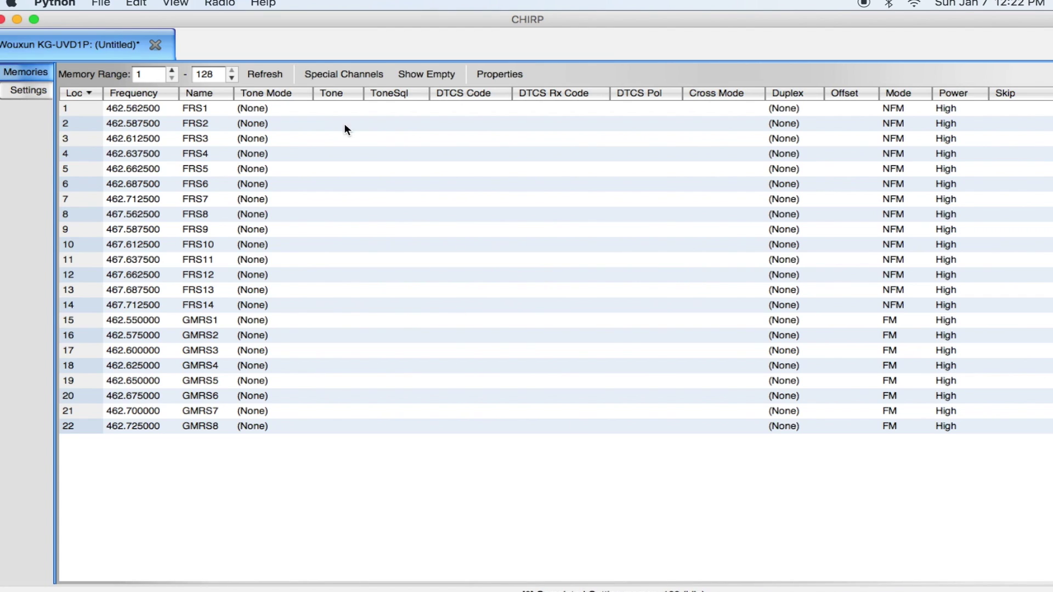
Step: Import the NOAA Weather Alert stock configuration again over the FRS channels in memories 1 to 10
click(220, 5)
mouse_move(231, 79)
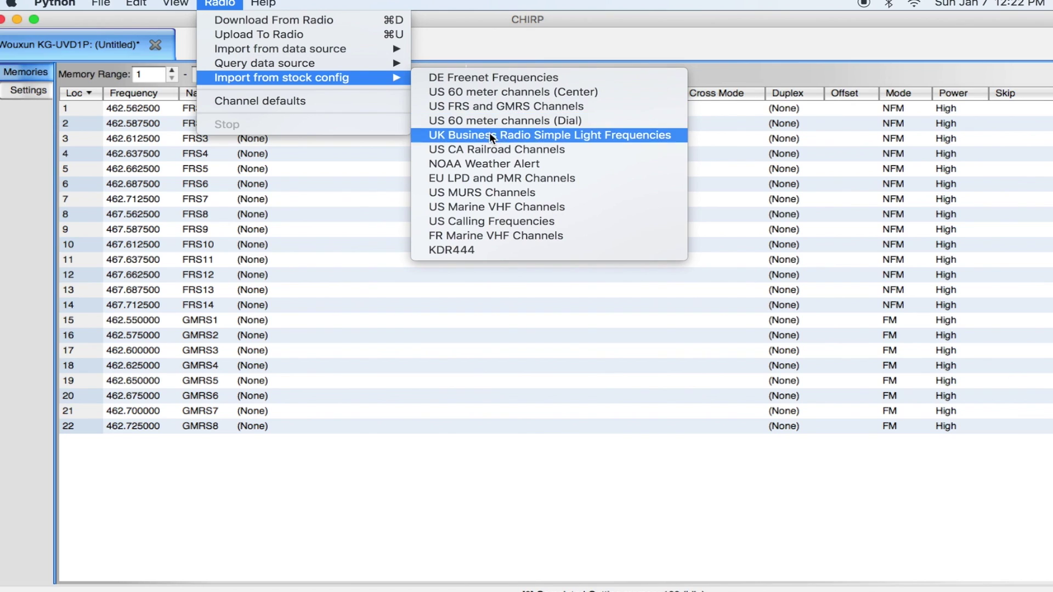
click(486, 165)
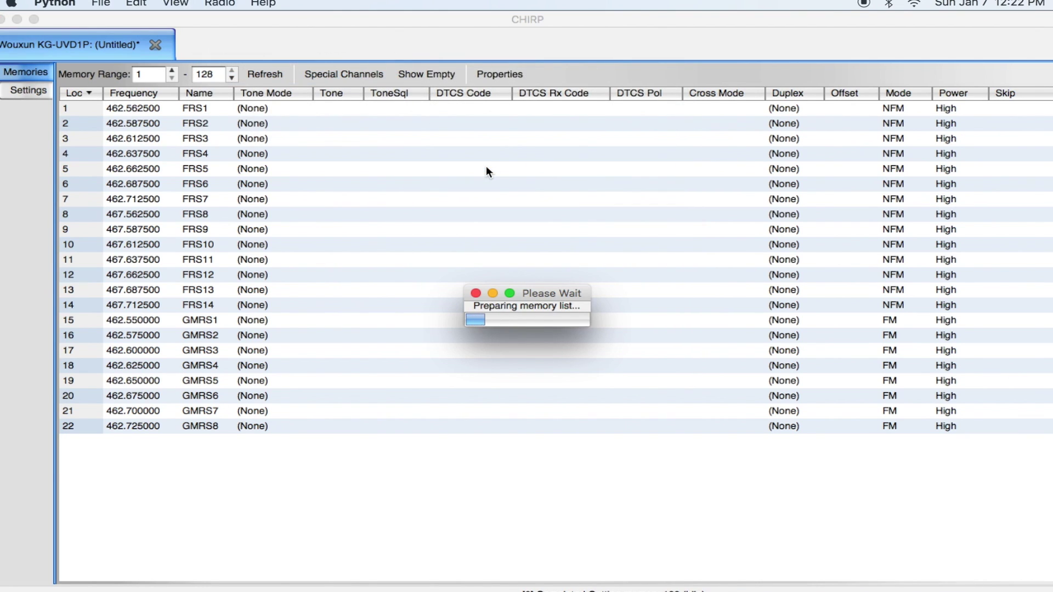
click(650, 448)
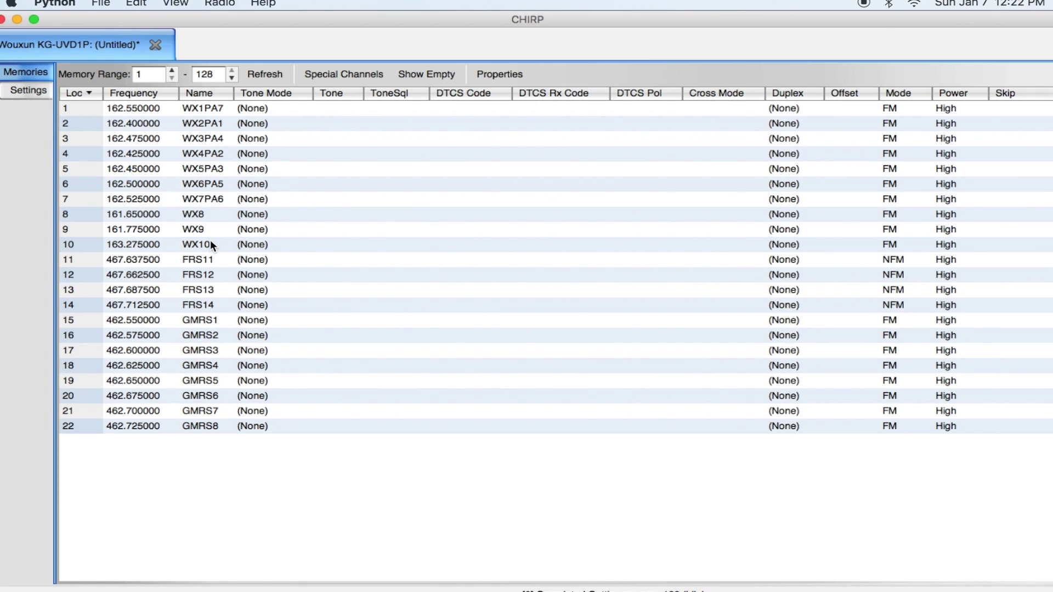
Step: Import the US FRS and GMRS Channels stock configuration with its locations shifted by +10, starting at memory 11
click(230, 6)
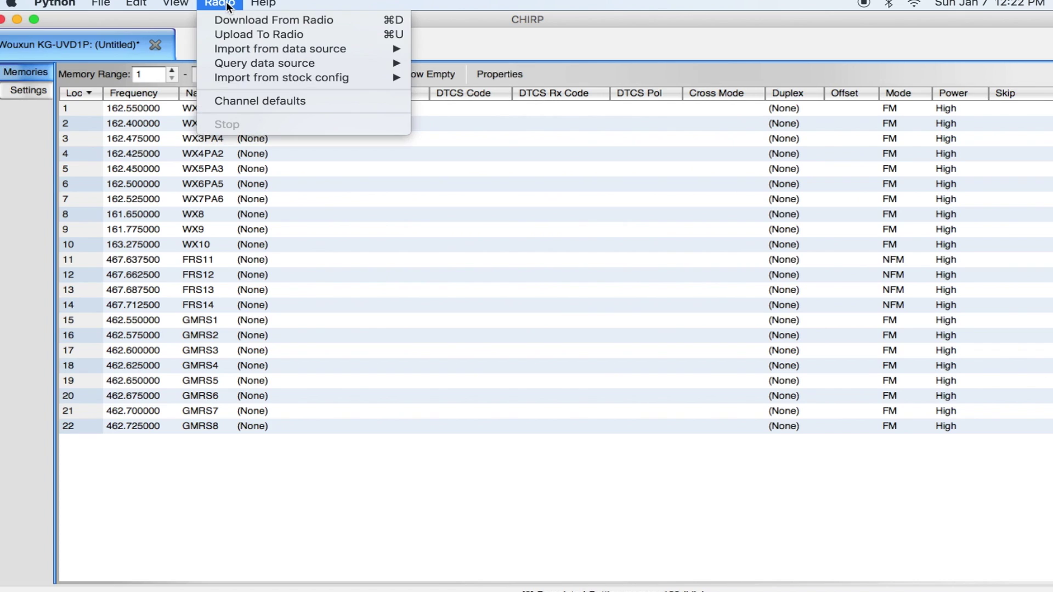
mouse_move(245, 80)
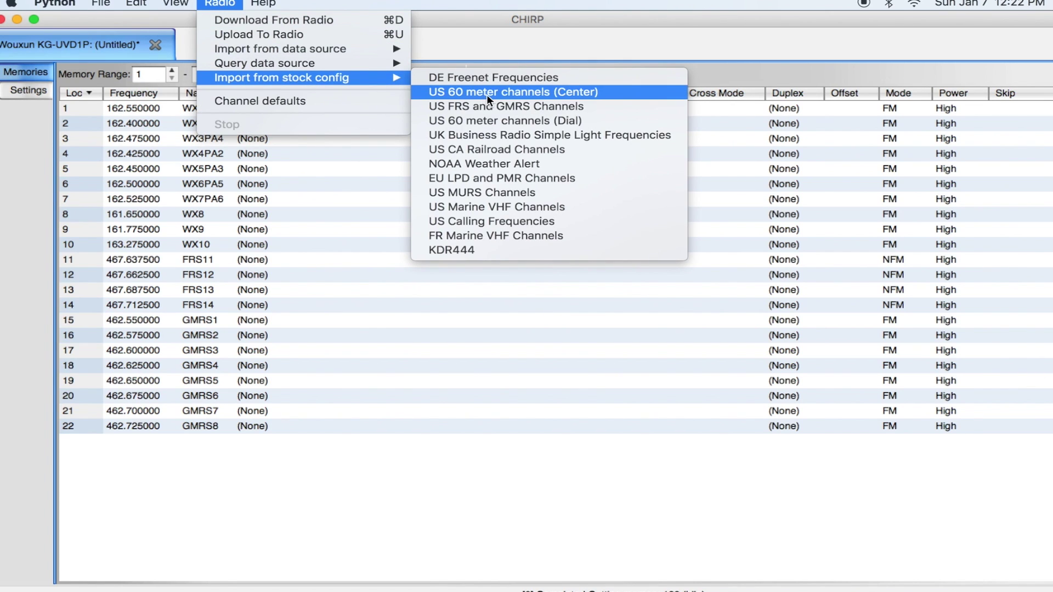
click(498, 110)
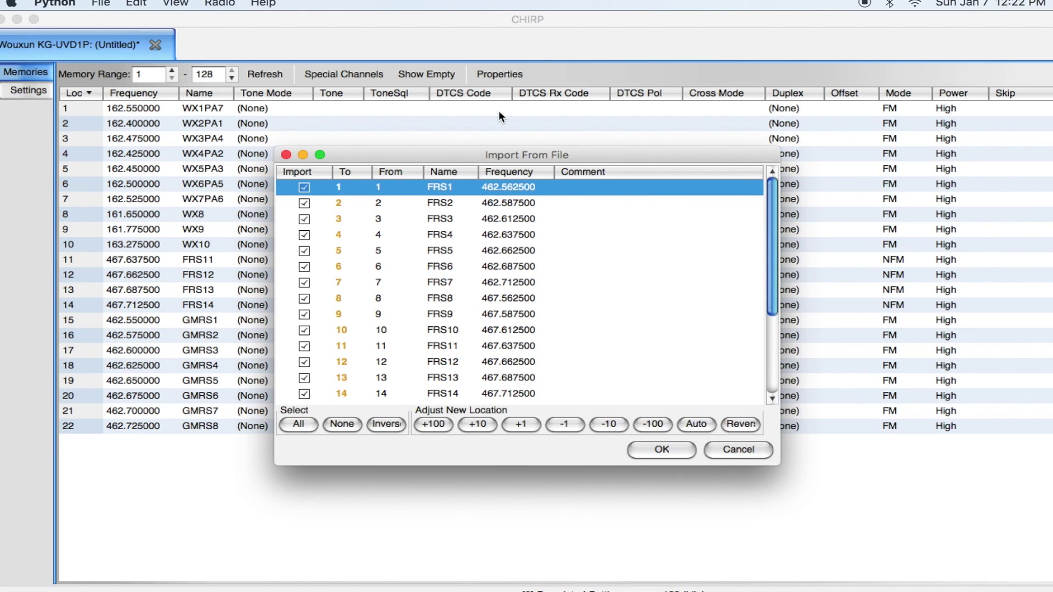
click(477, 426)
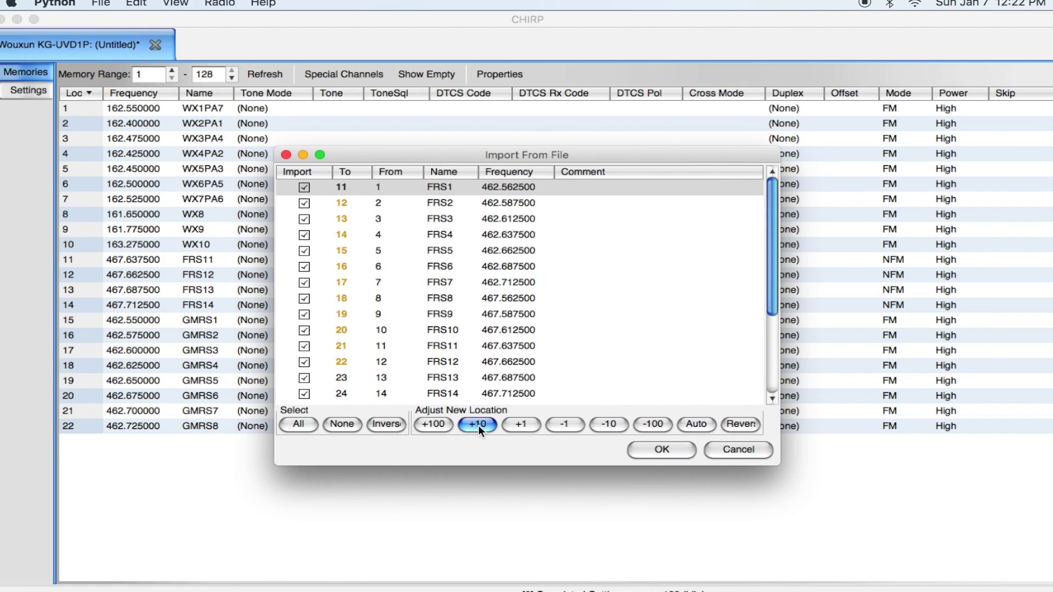
scroll(508, 377, down, 5)
scroll(508, 378, up, 5)
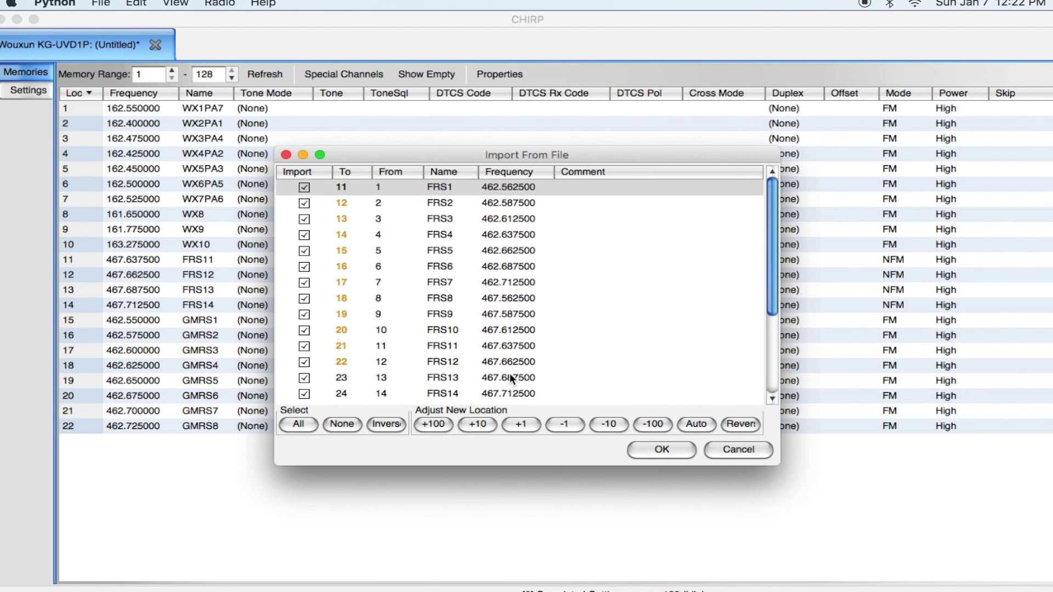
click(671, 449)
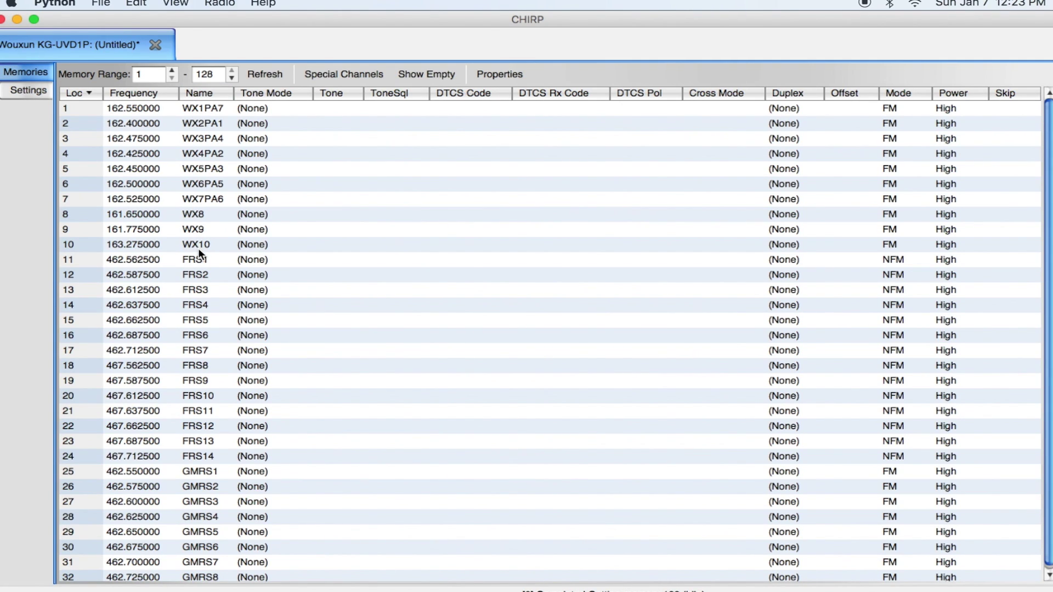
Step: Upload the channel list to the Wouxun KG-UVD1P through port /dev/cu.usbserial
scroll(198, 248, down, 1)
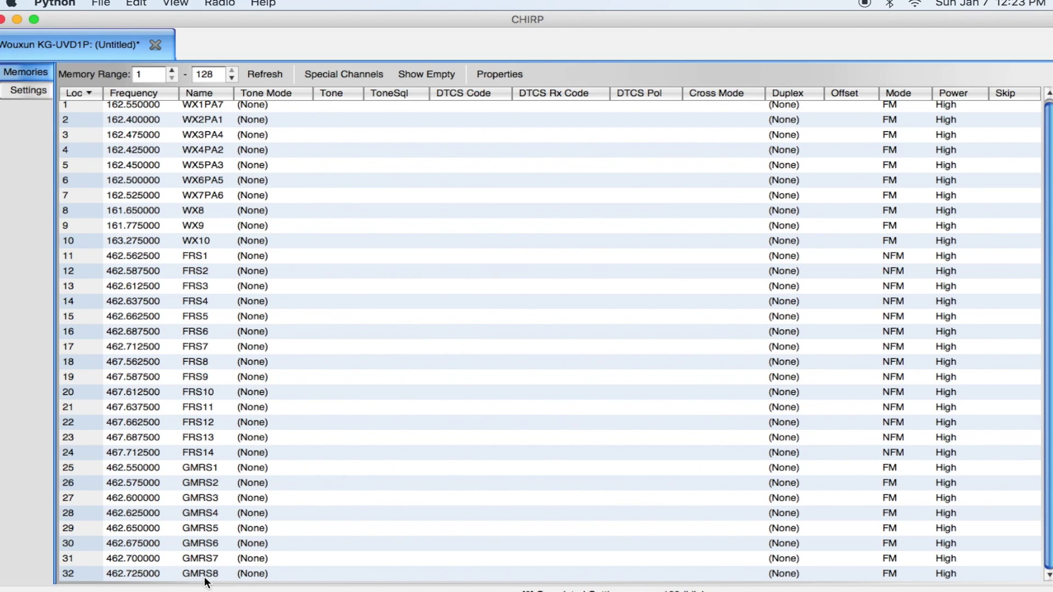
click(220, 3)
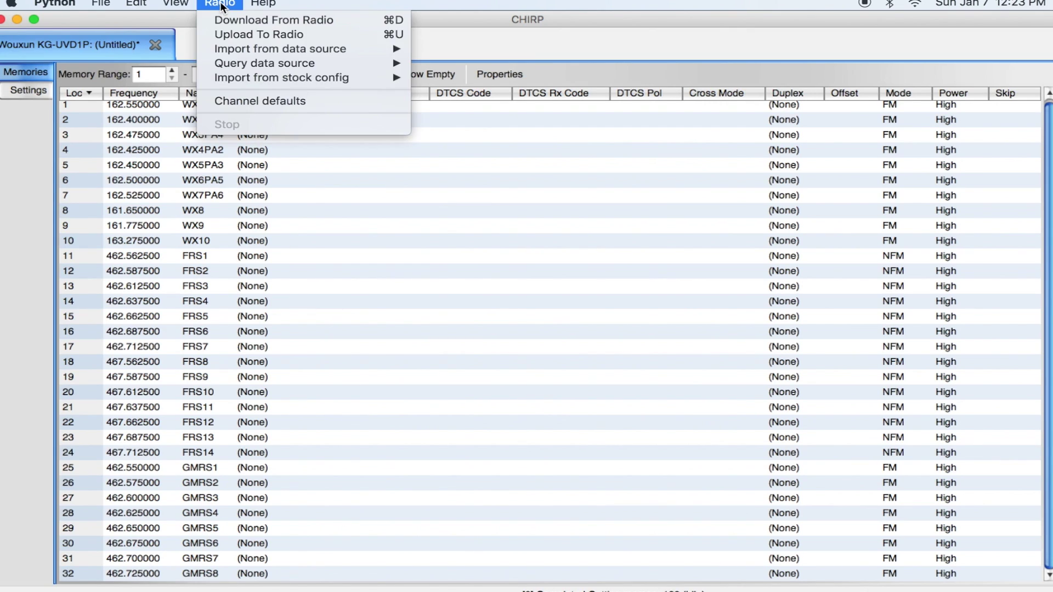
click(223, 34)
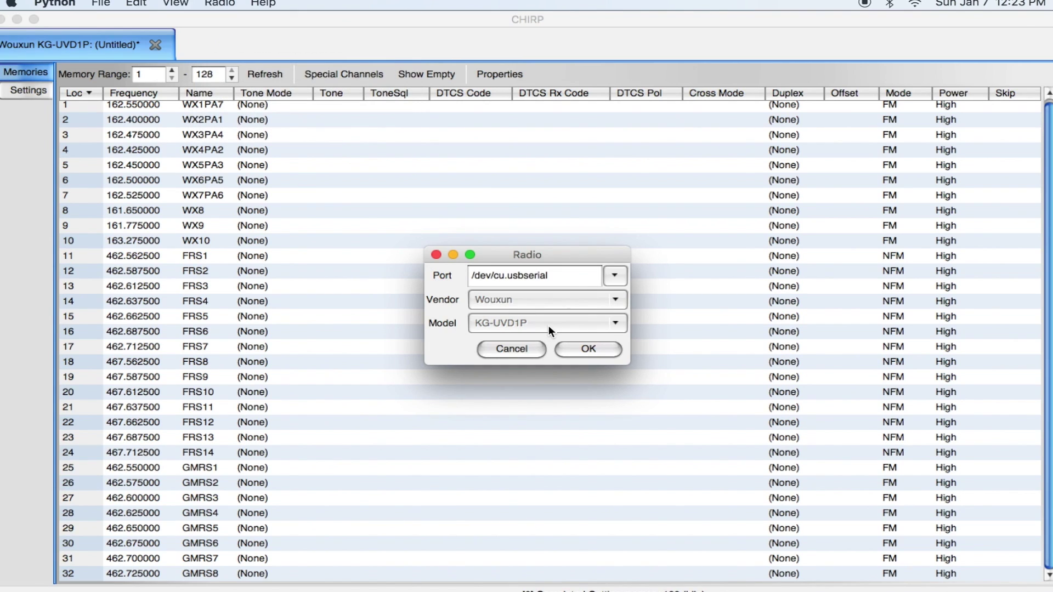
click(594, 349)
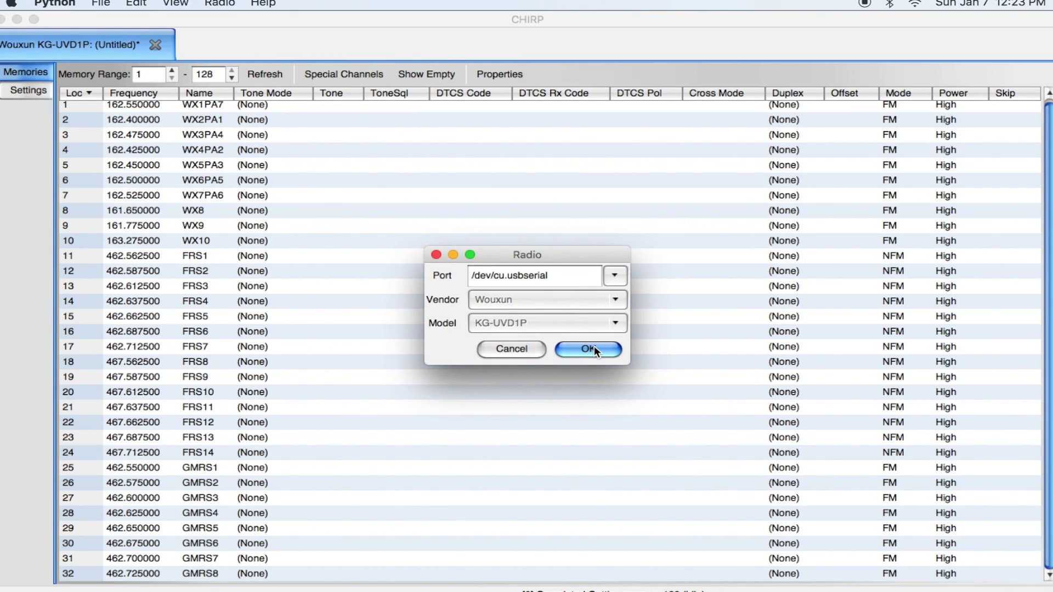